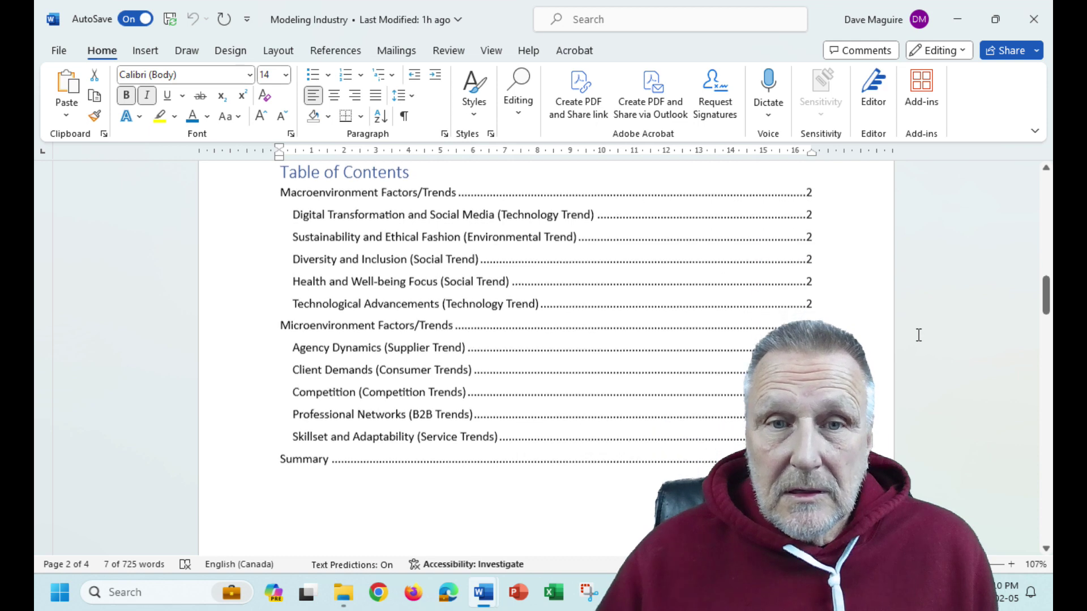
- Review the table of contents, headings and body pages of the formatted Modeling Industry report
scroll(919, 336, "down", 10)
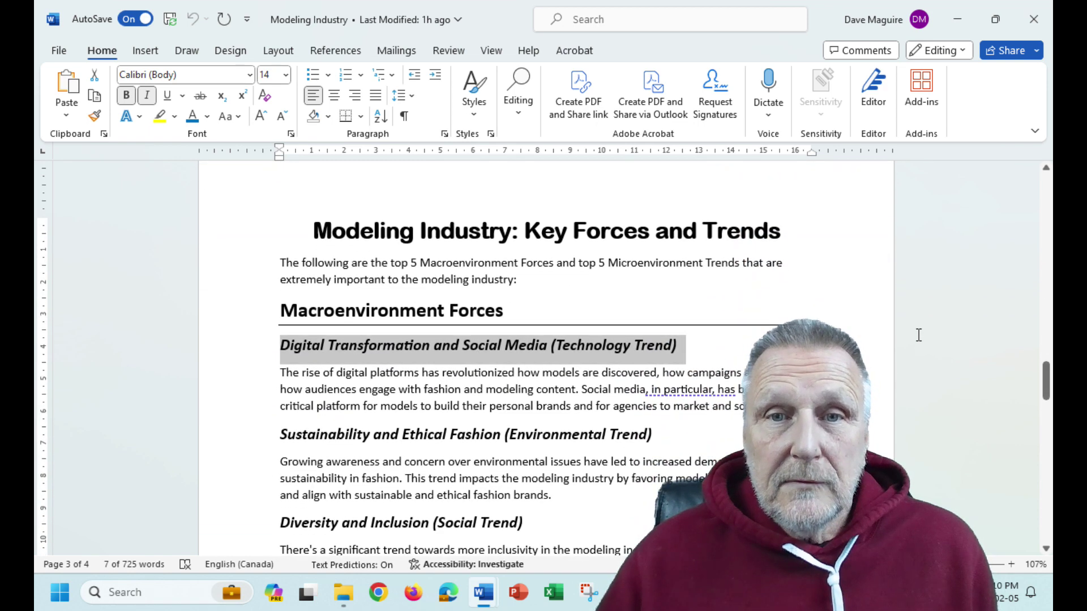
scroll(919, 335, "down", 1)
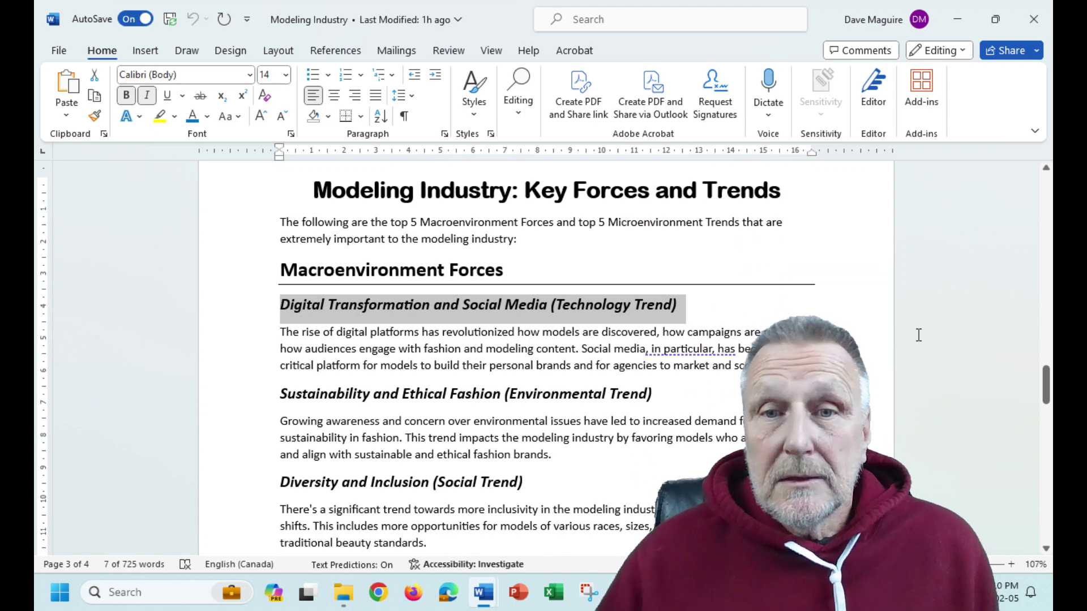
scroll(919, 335, "down", 3)
scroll(919, 335, "down", 15)
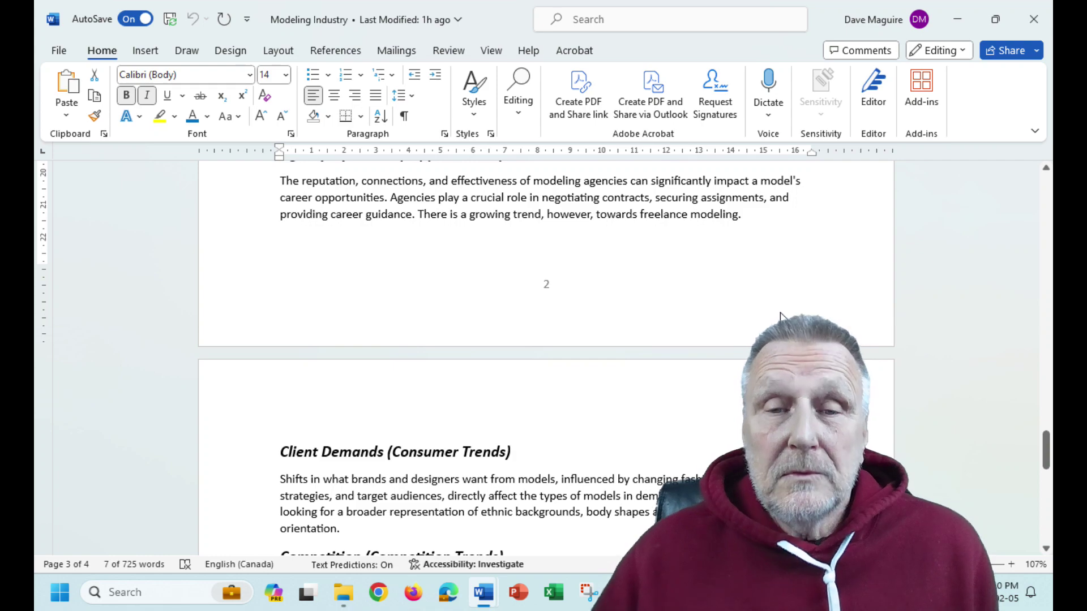
scroll(780, 312, "up", 2)
scroll(781, 312, "up", 15)
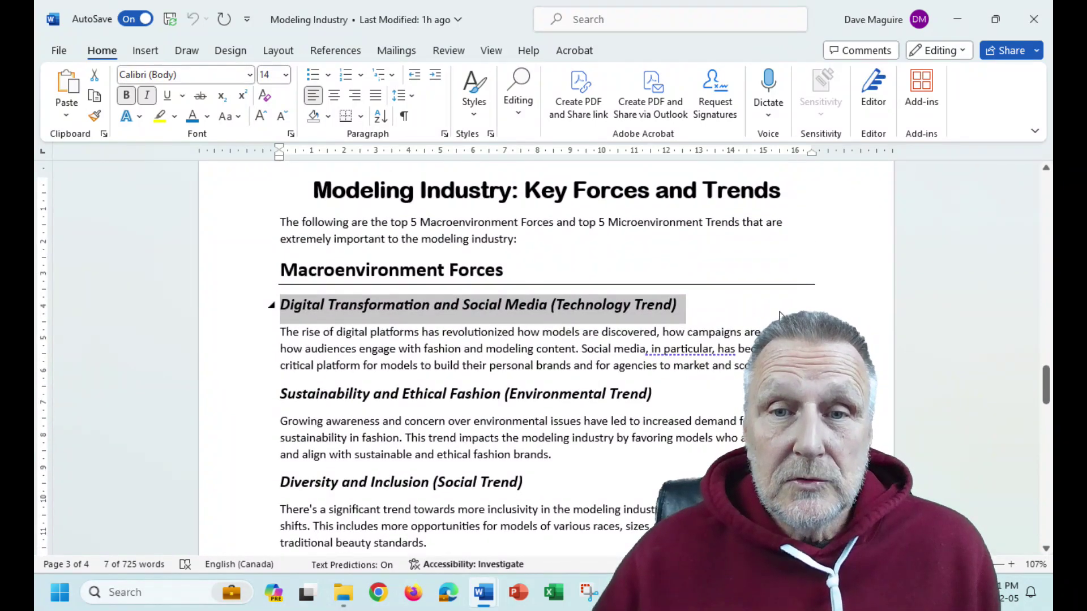
left_click(779, 310)
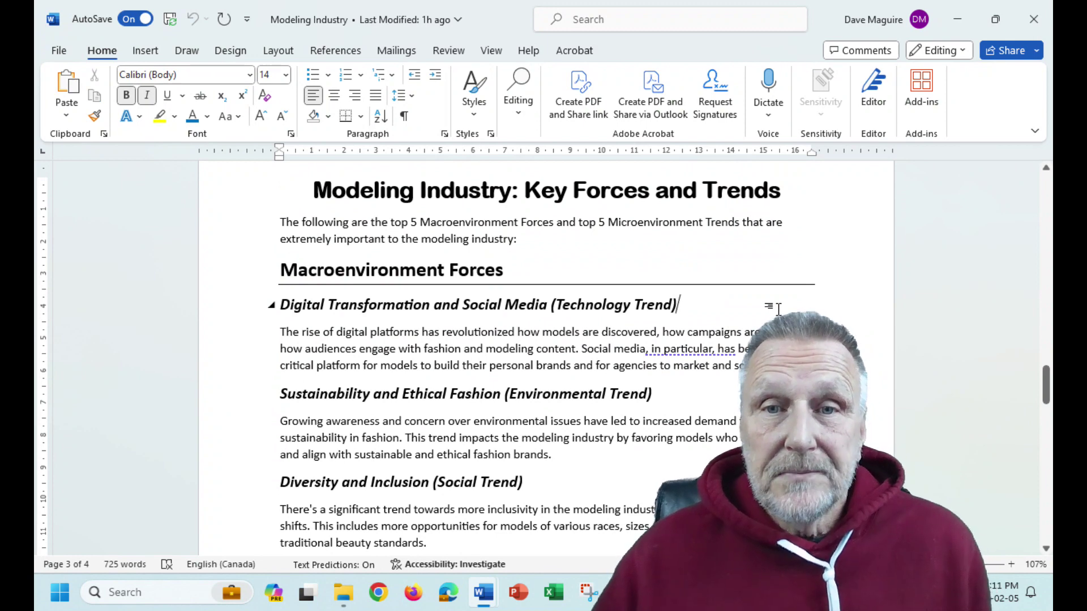
scroll(780, 309, "up", 8)
scroll(882, 254, "up", 12)
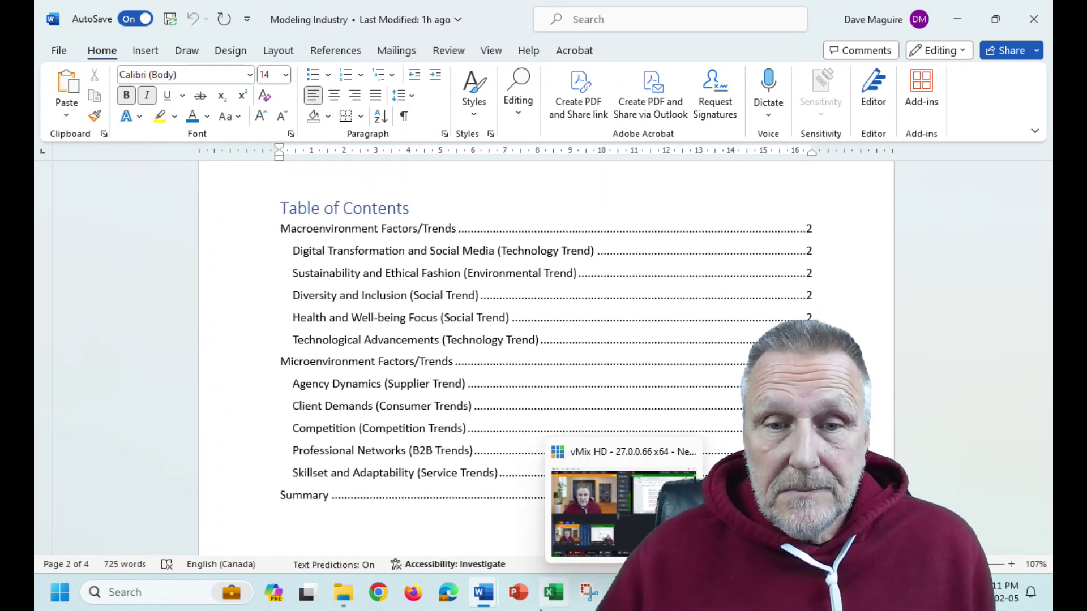
- Switch to the unformatted Document2 and preview the Heading 1 style on the "Digital Transformation and Social Media (Technology Trend)" line
mouse_move(486, 594)
left_click(569, 513)
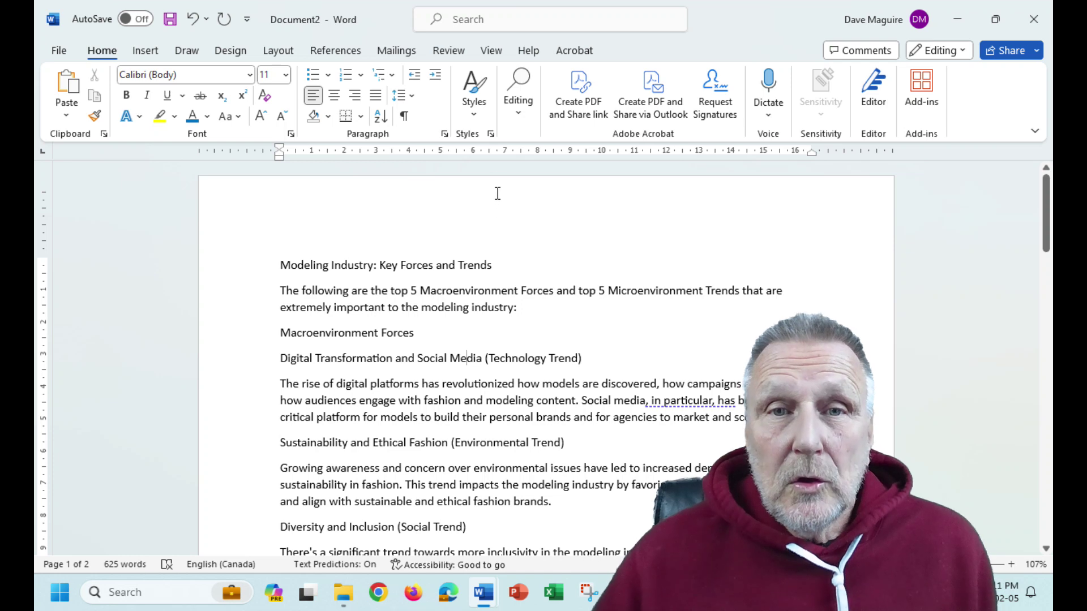
left_click(474, 97)
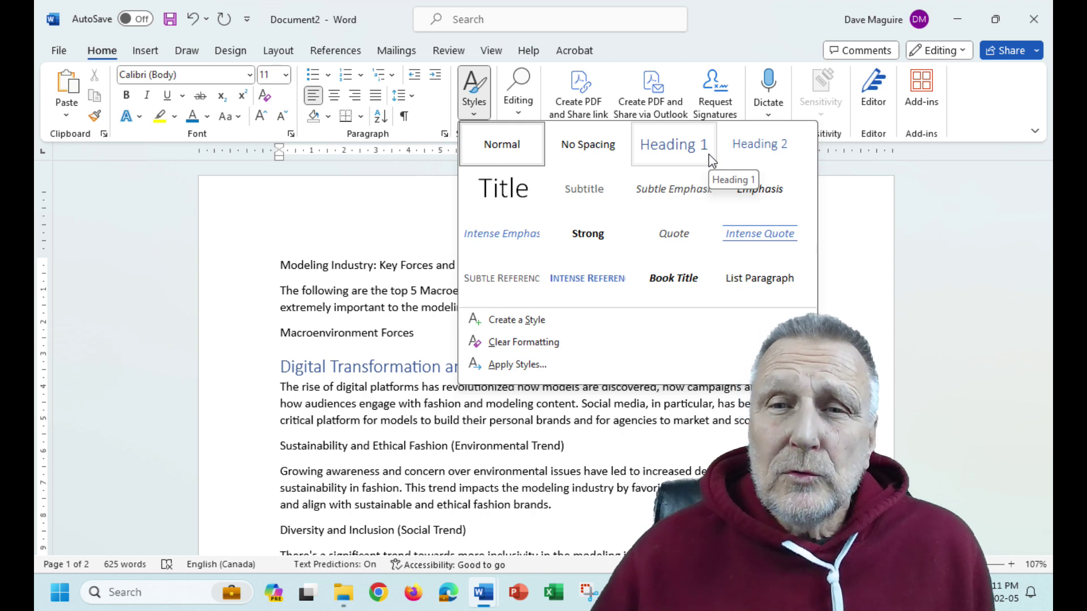
left_click(611, 419)
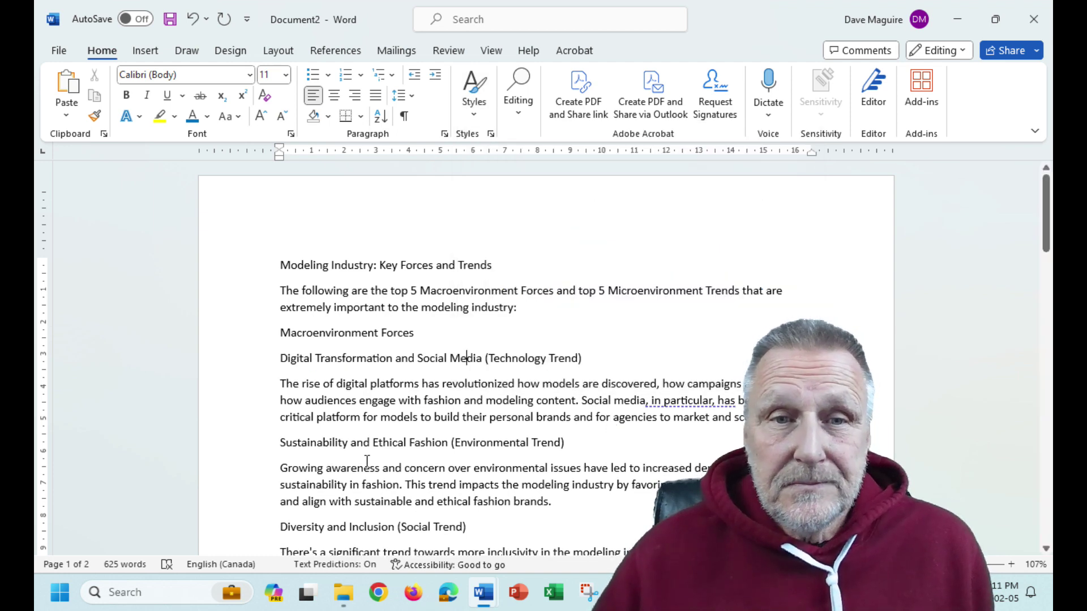
left_click(252, 342)
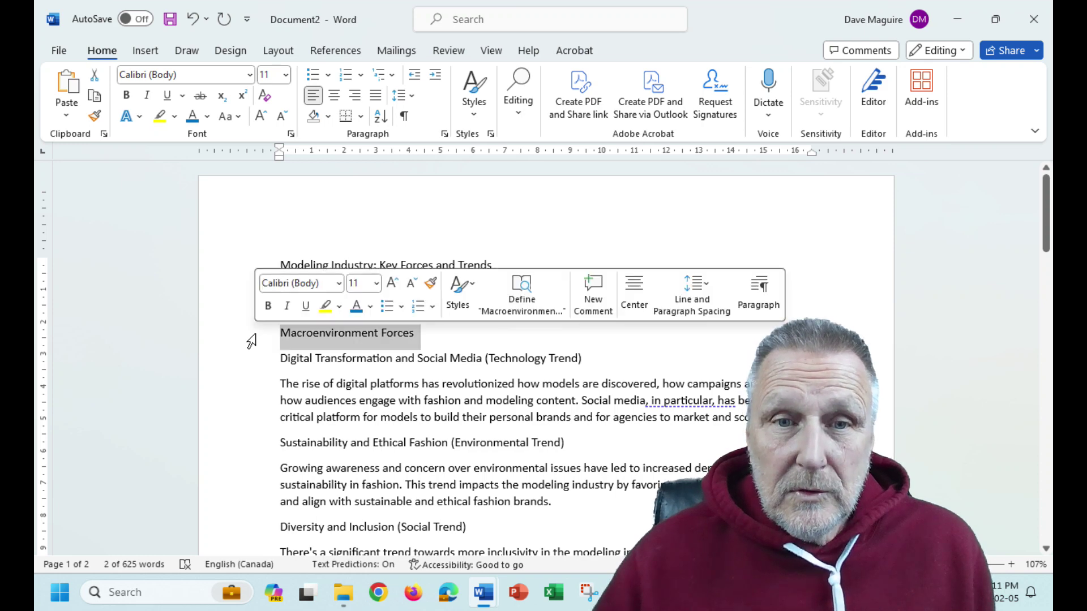
- Modify the Heading 1 style to use the Cooper Std Black font at 14 pt in Dark Red
left_click(441, 216)
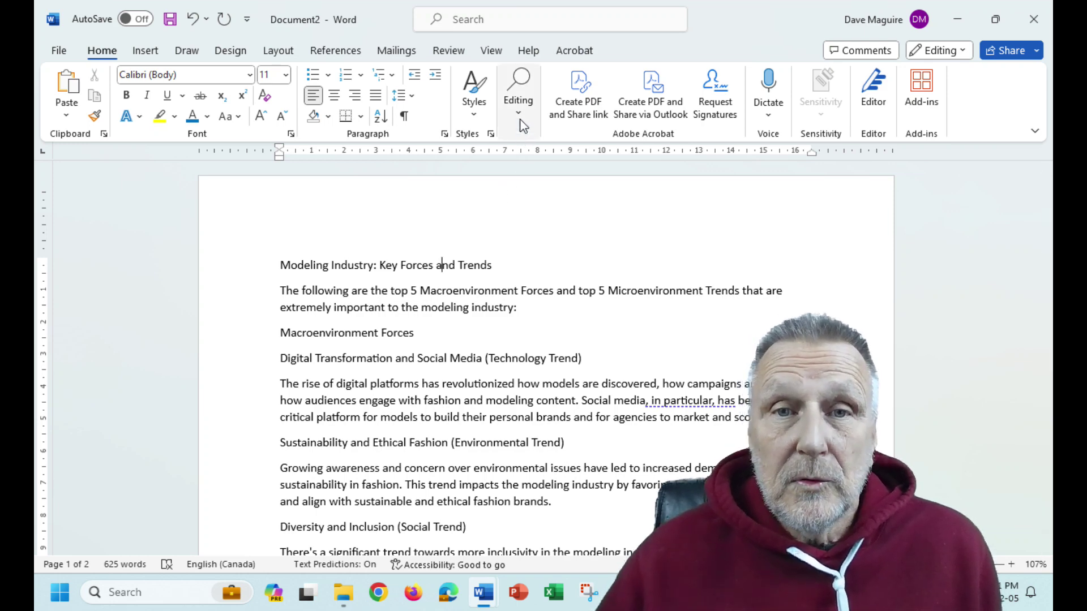
left_click(479, 115)
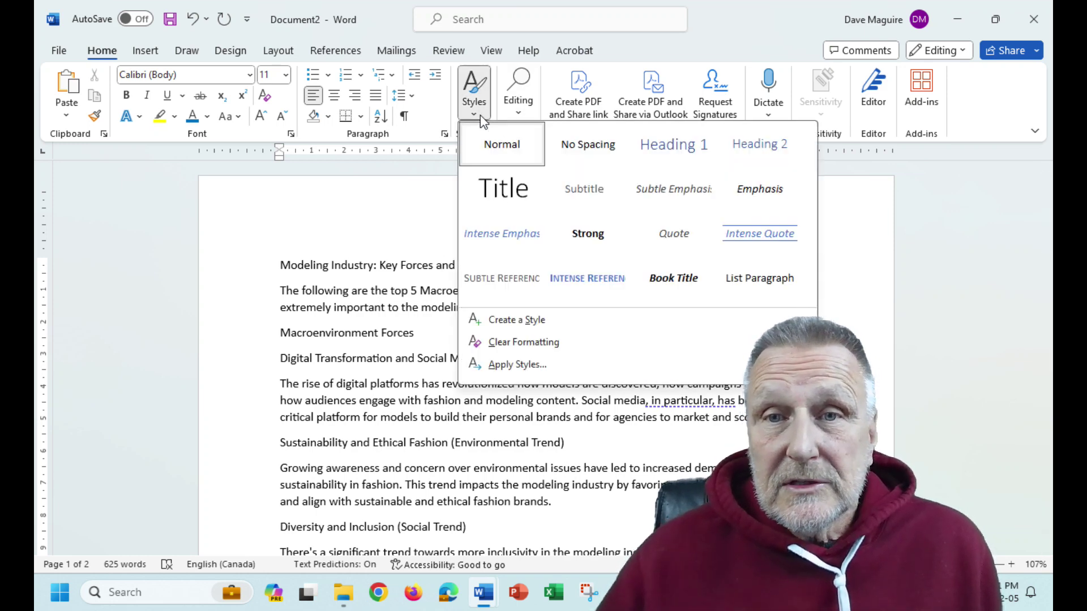
right_click(652, 150)
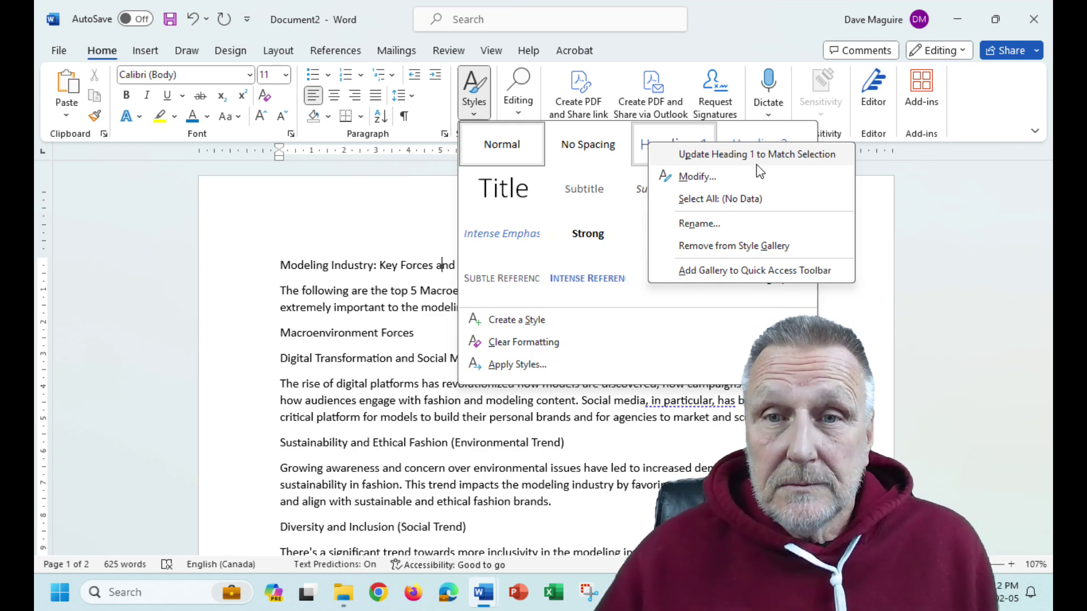
left_click(694, 177)
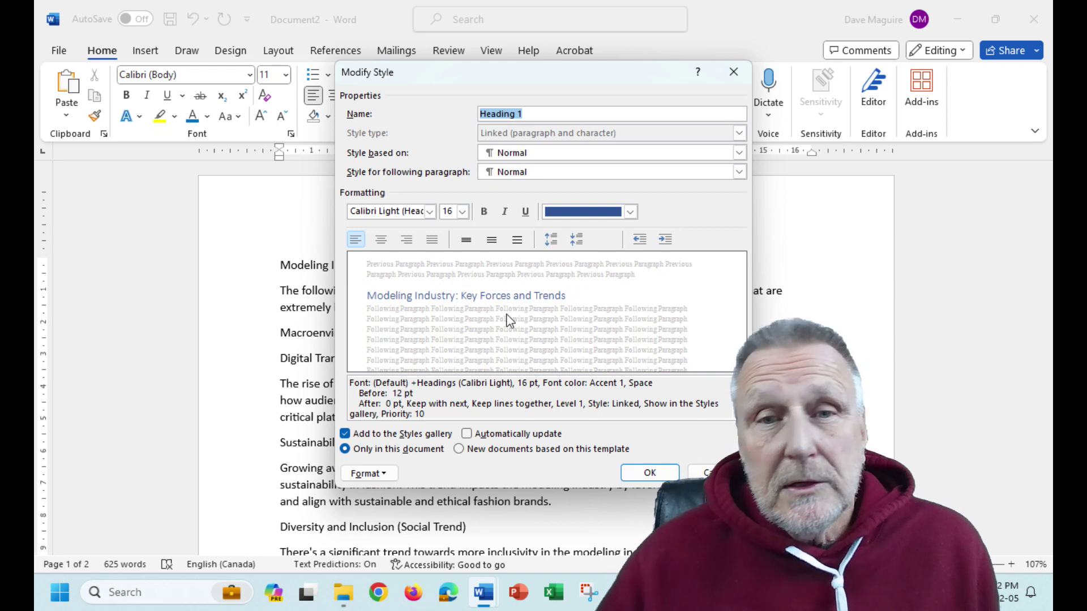
left_click(430, 212)
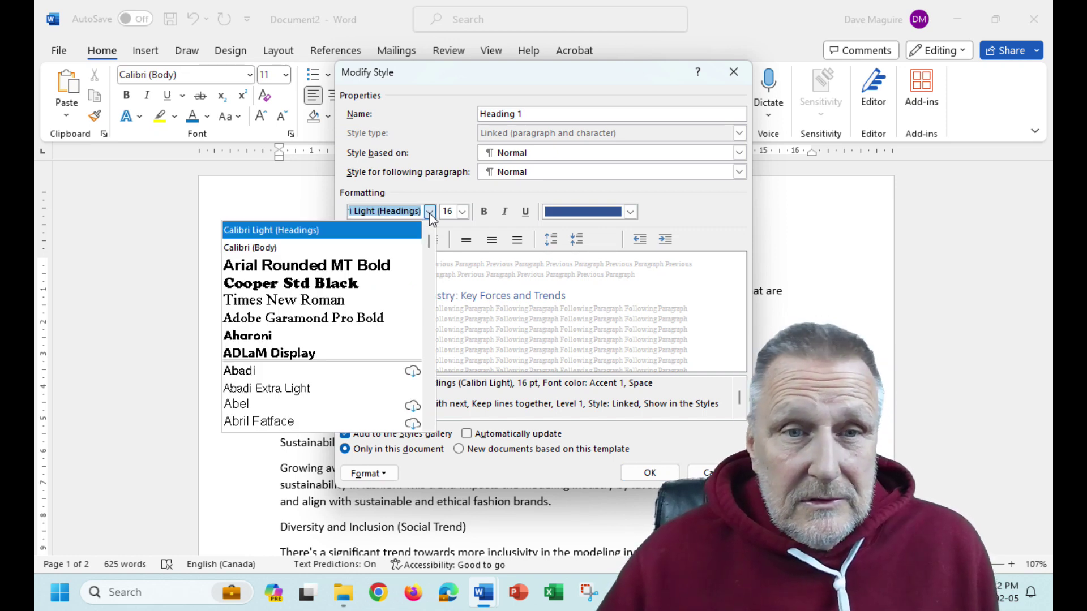
left_click(351, 284)
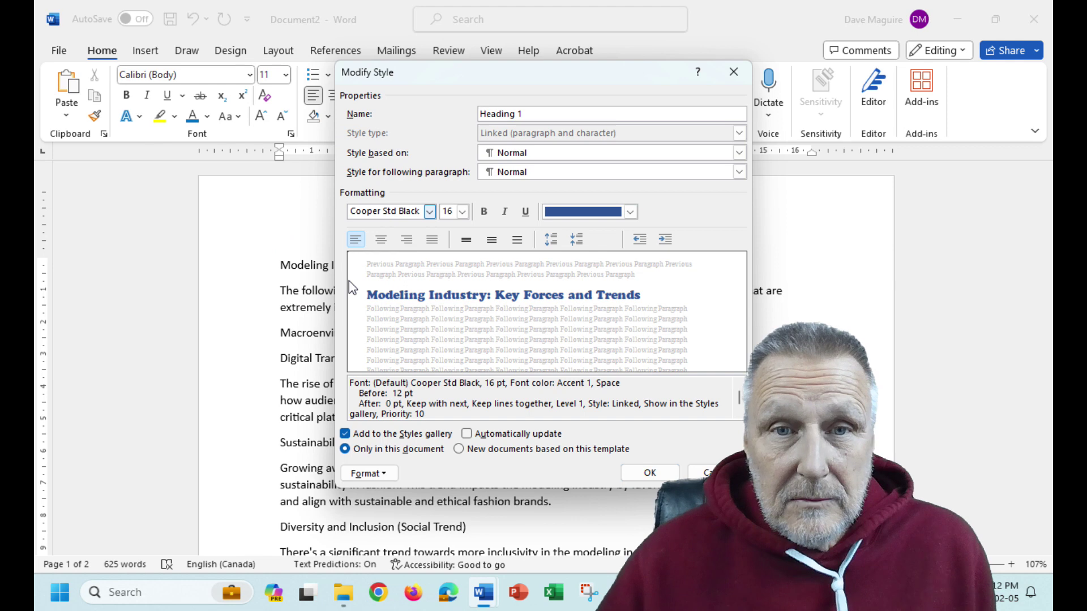
left_click(463, 212)
left_click(450, 275)
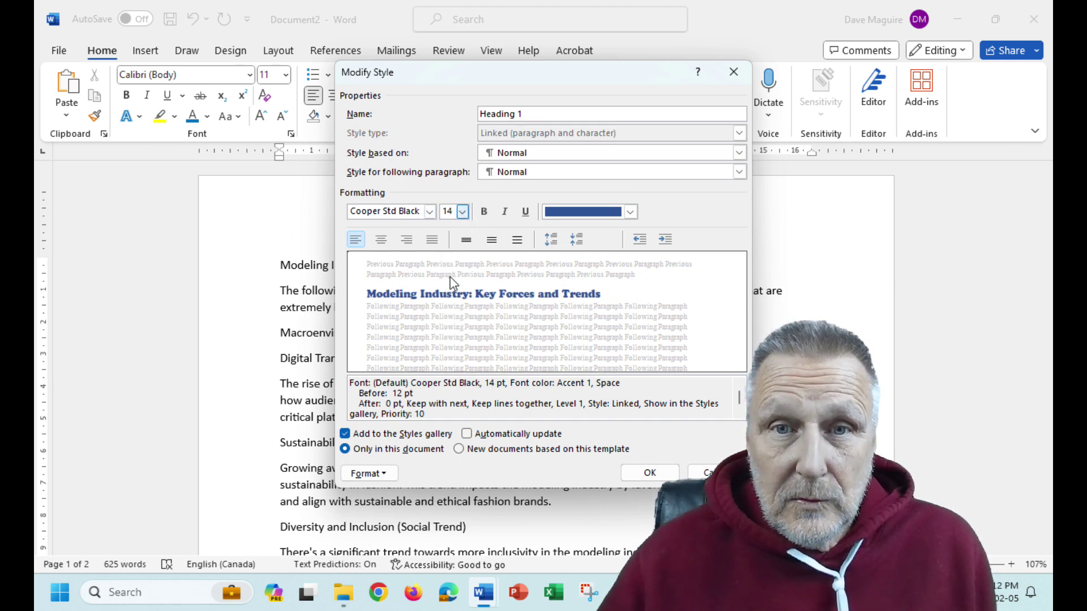
left_click(630, 212)
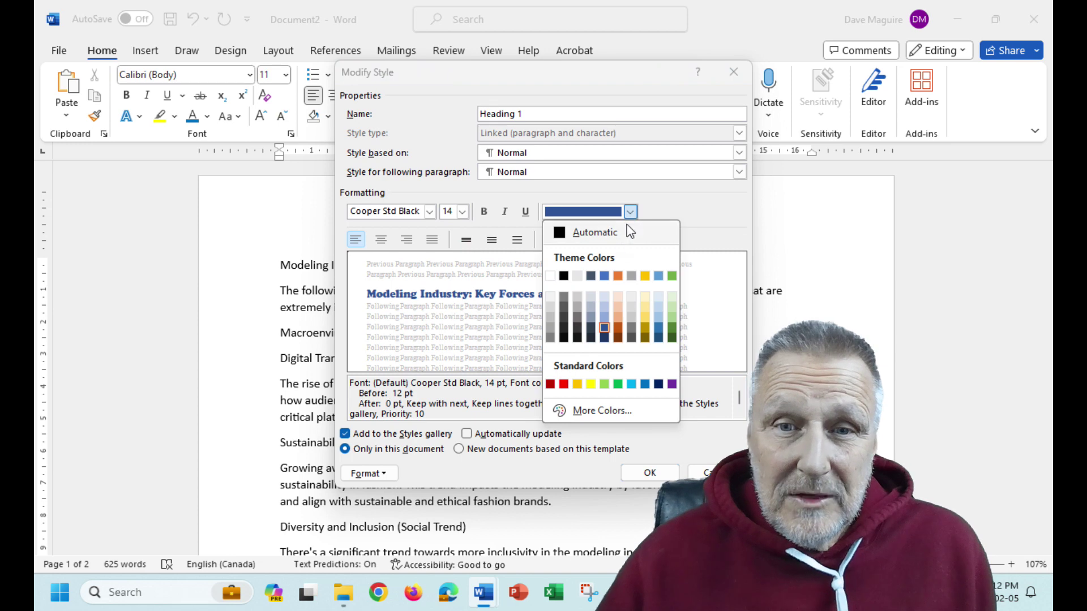
left_click(550, 385)
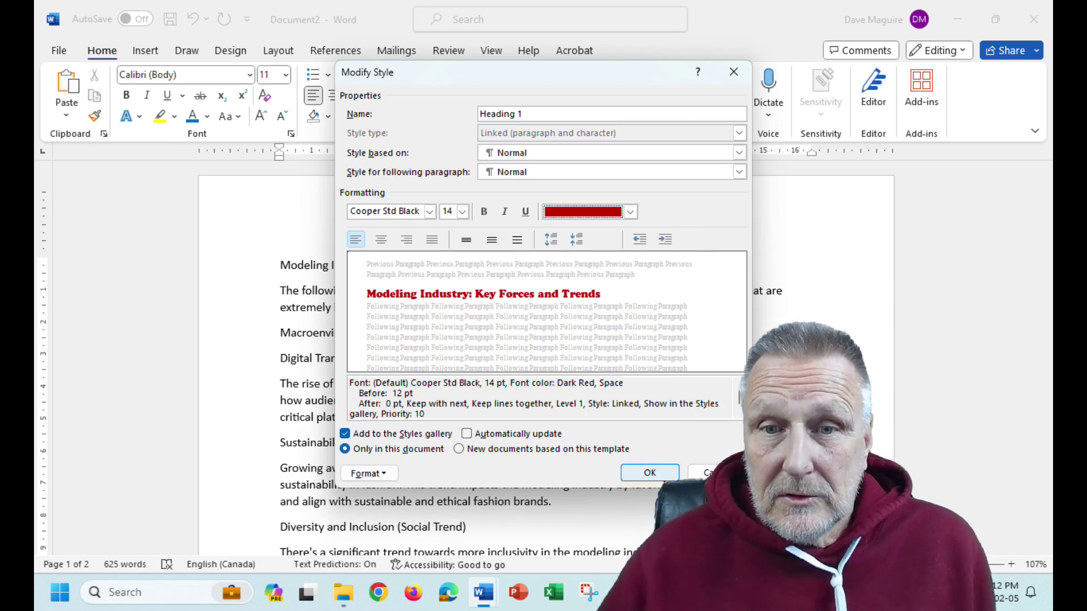
left_click(652, 474)
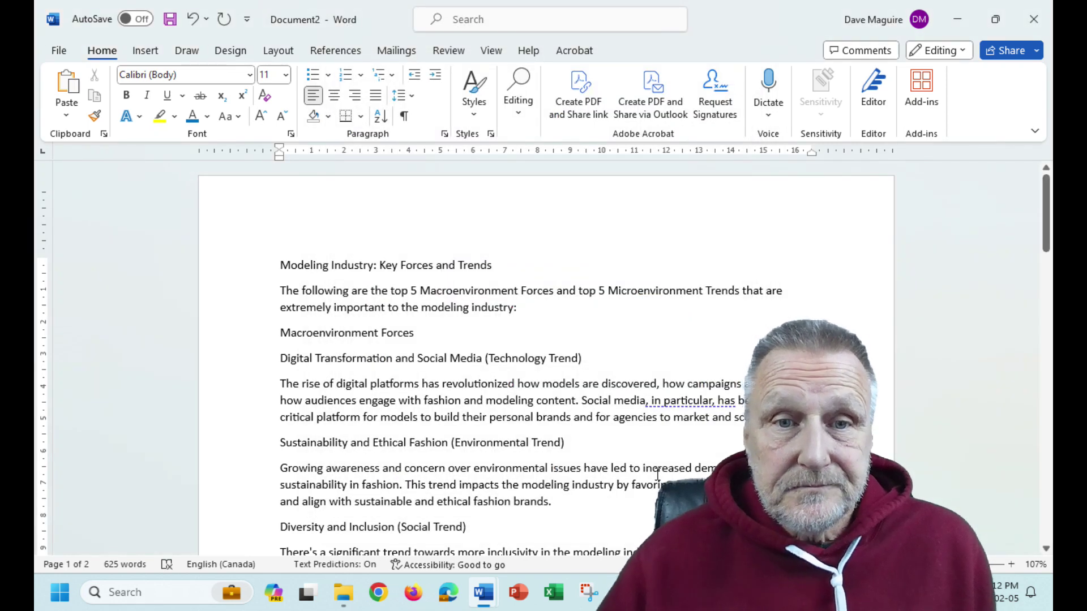
- Apply the modified Heading 1 style to the "Macroenvironment Forces" line
left_click(474, 91)
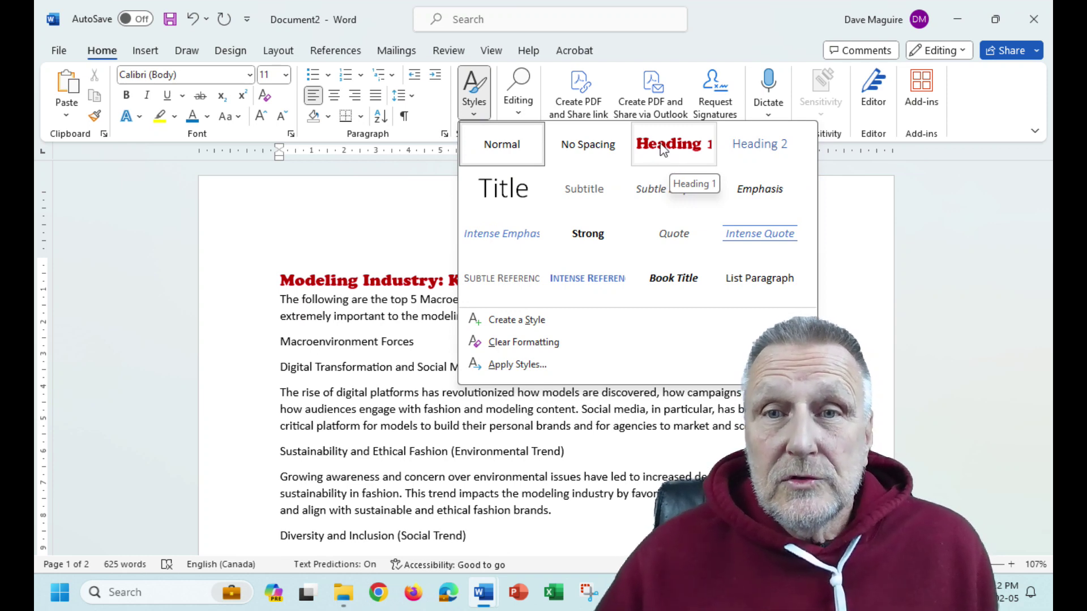
left_click(638, 410)
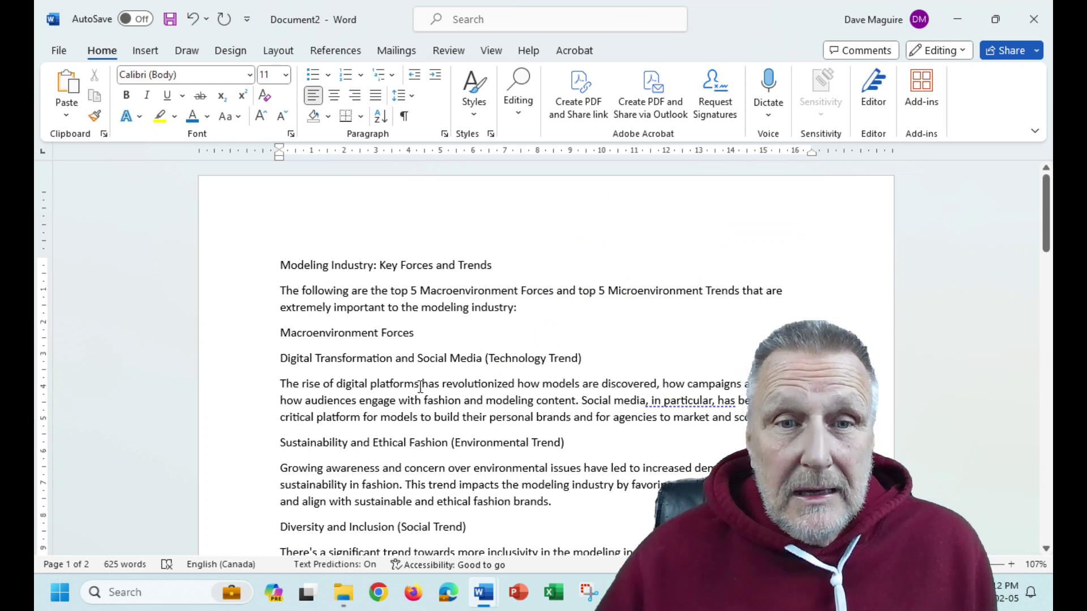
left_click(324, 333)
left_click(473, 105)
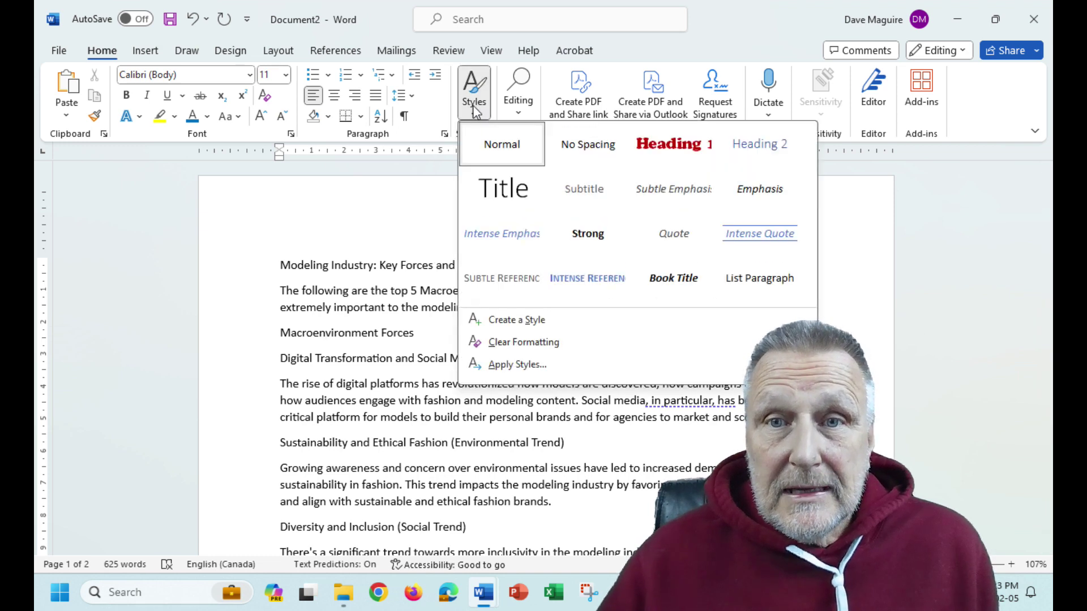
left_click(649, 148)
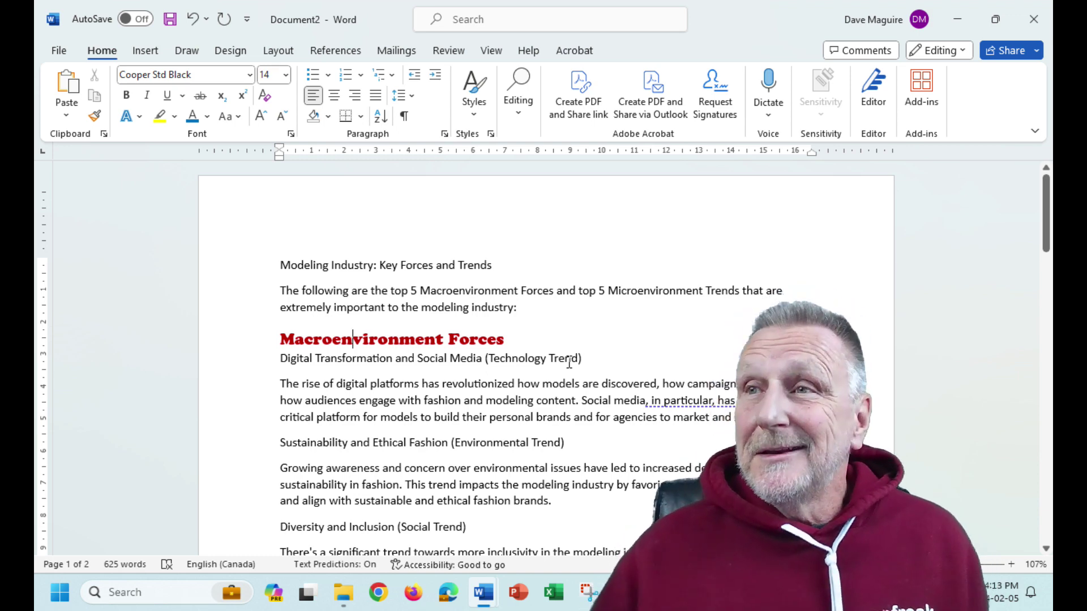
- Try the Heading 1 style on the "Sustainability and Ethical Fashion (Environmental Trend)" line and undo it
left_click(496, 444)
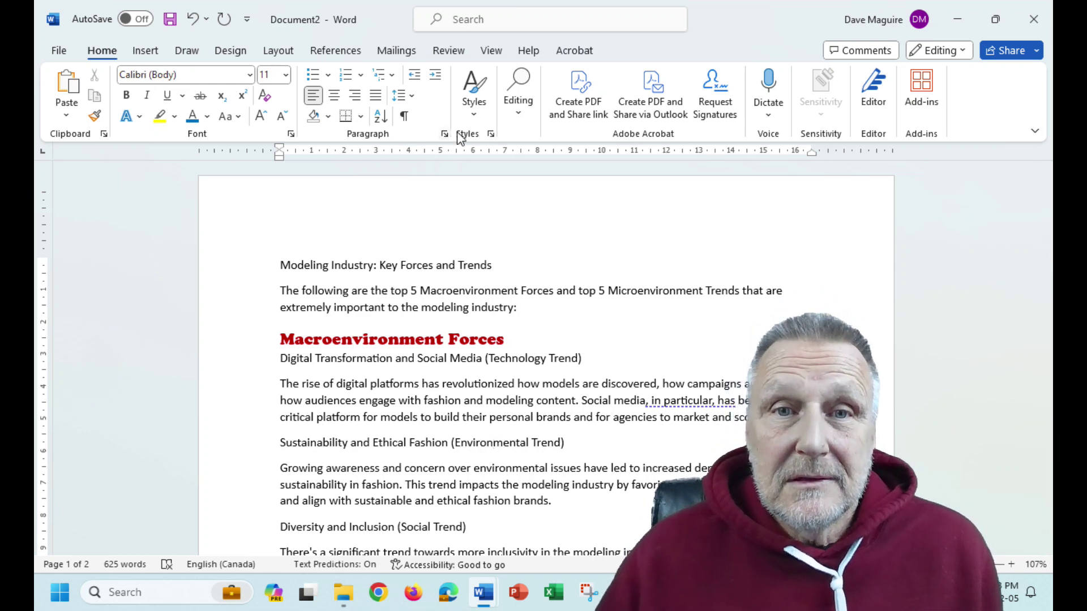
left_click(484, 107)
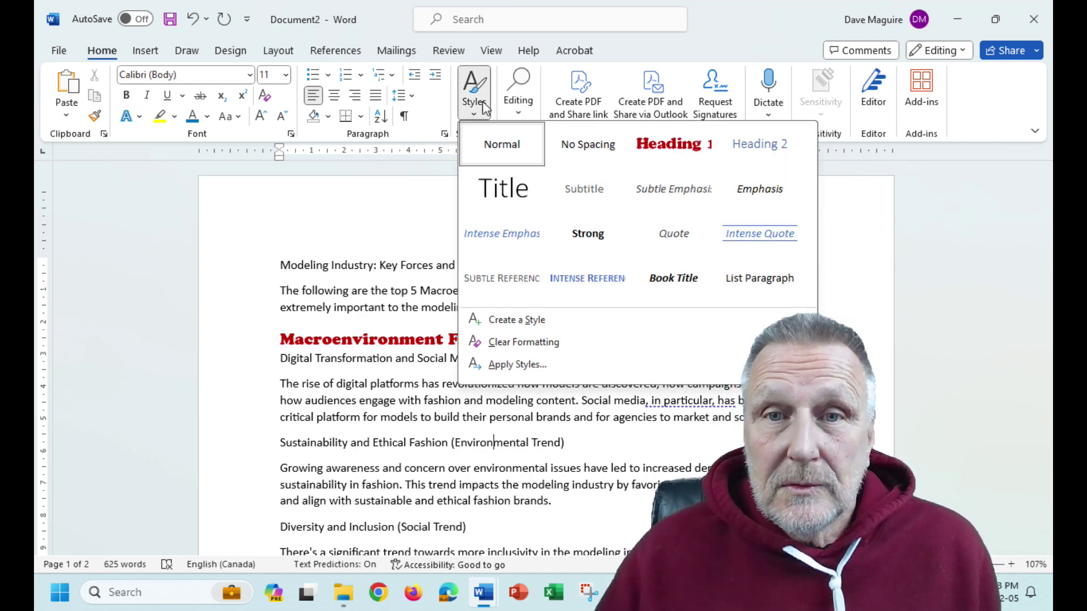
left_click(657, 148)
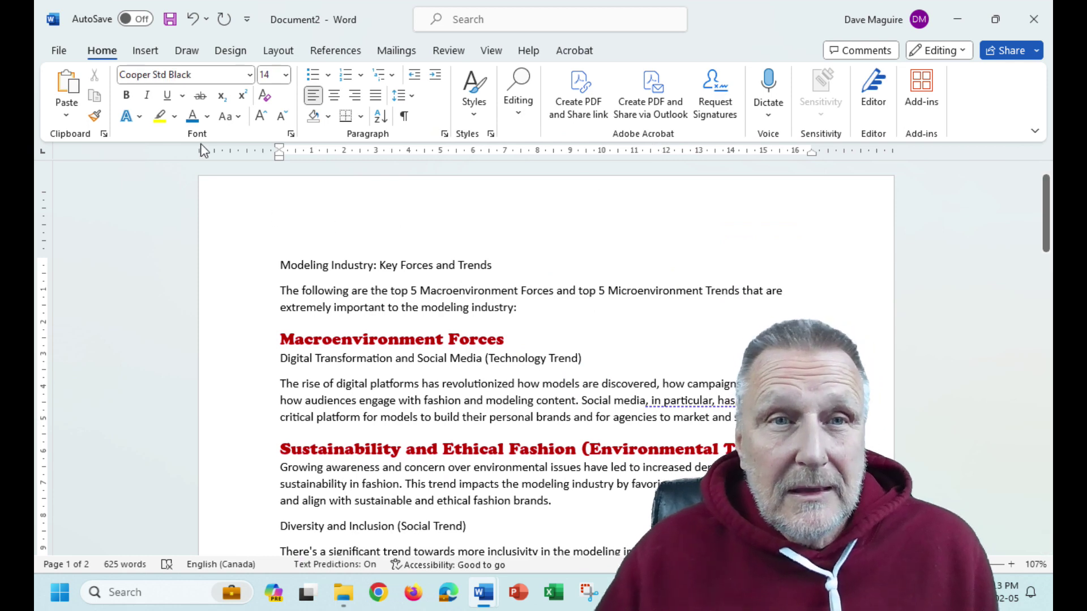
left_click(193, 21)
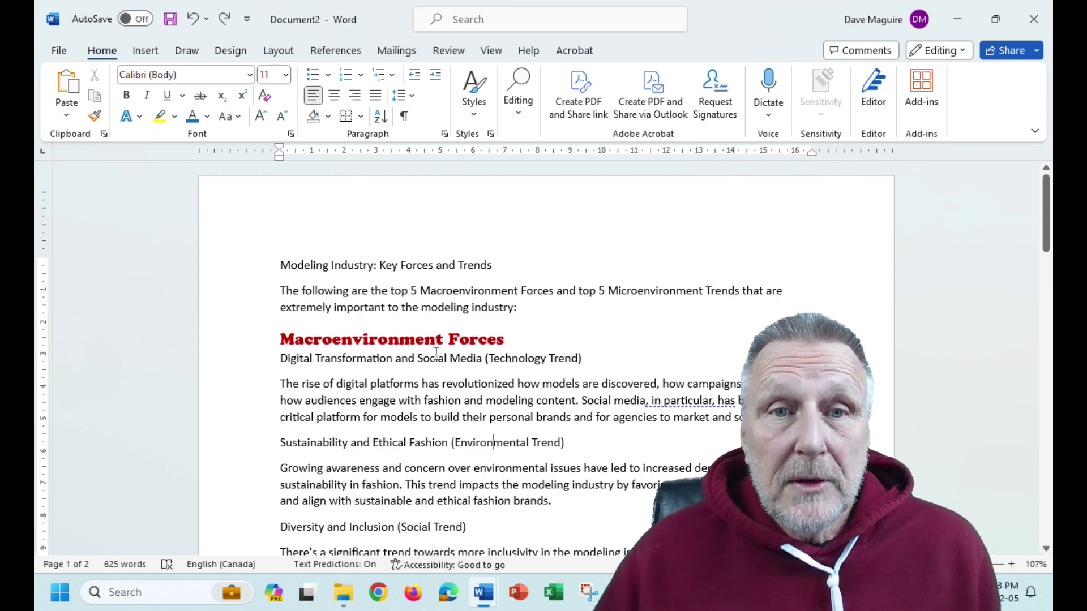
- Show the paragraph marks and other hidden formatting symbols in the document
left_click(404, 117)
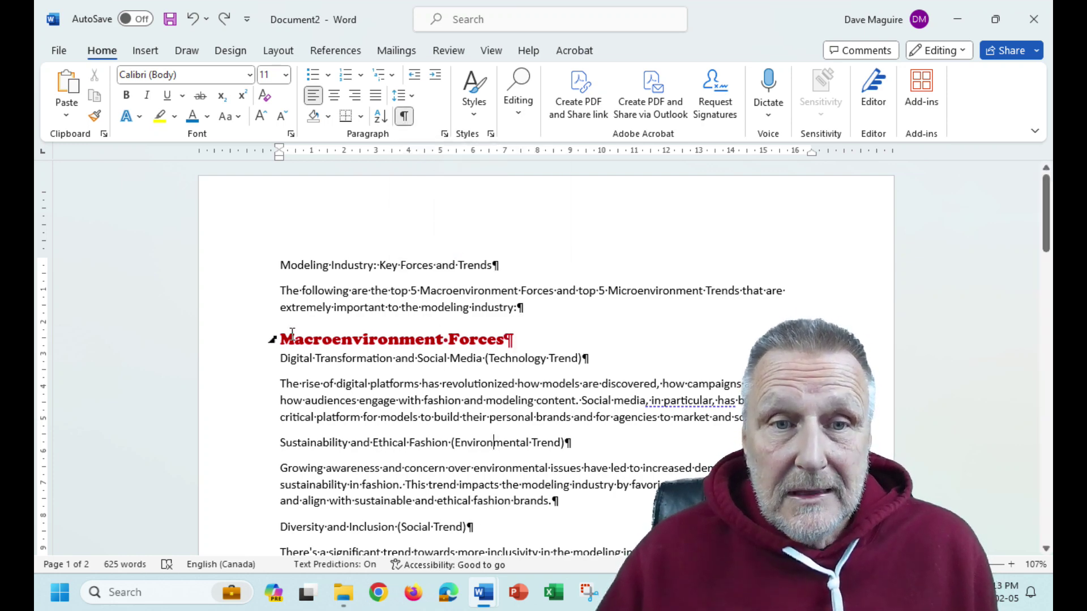
left_click_drag(282, 340, 496, 336)
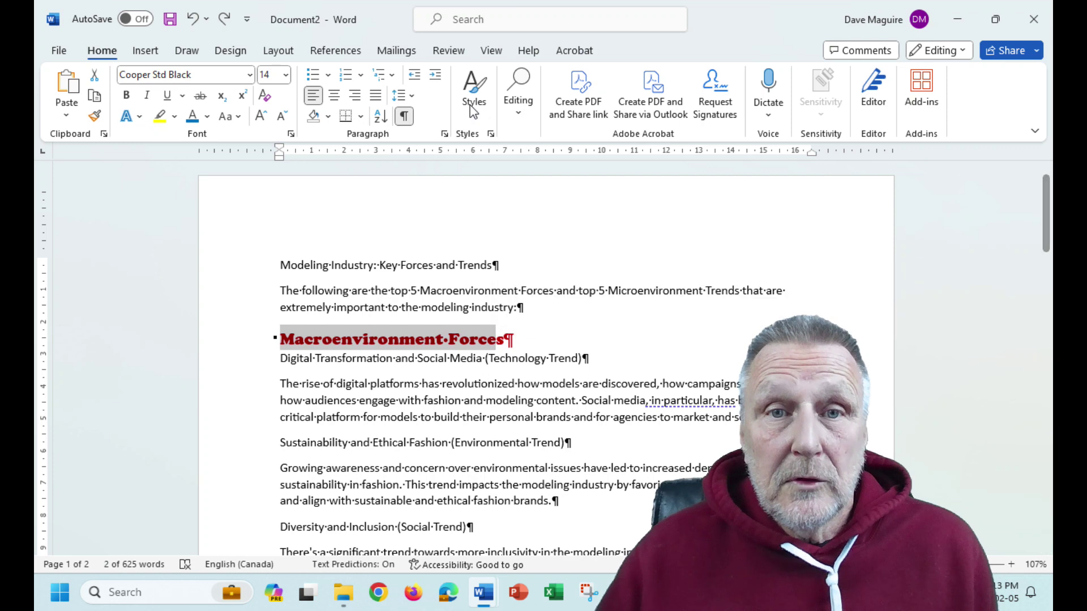
left_click(493, 291)
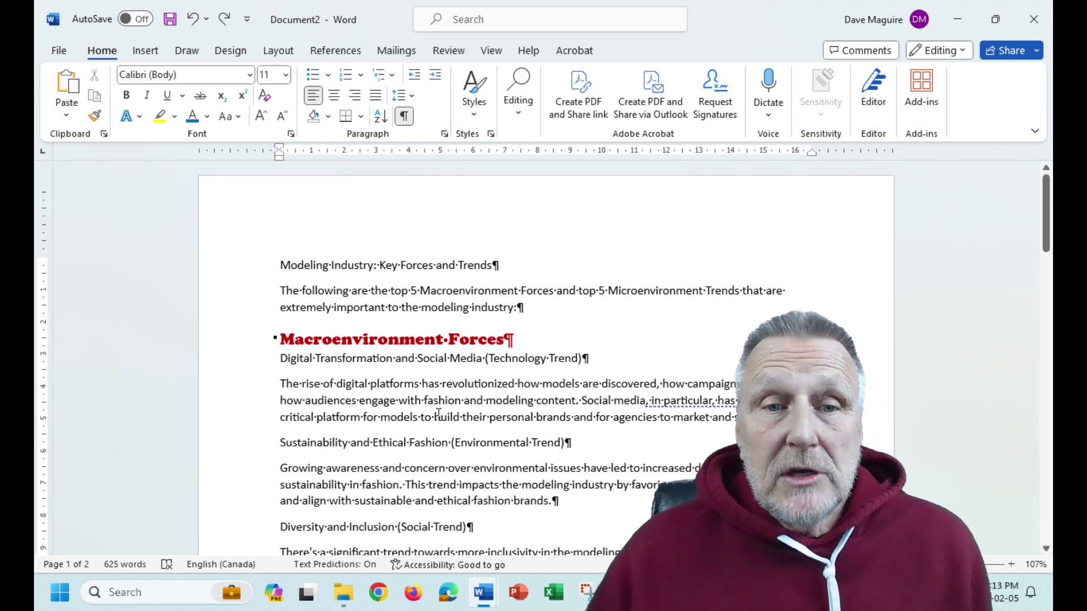
- Format the whole "Macroenvironment Forces" heading, including its paragraph mark, in bold Arial Rounded MT Bold
left_click(236, 348)
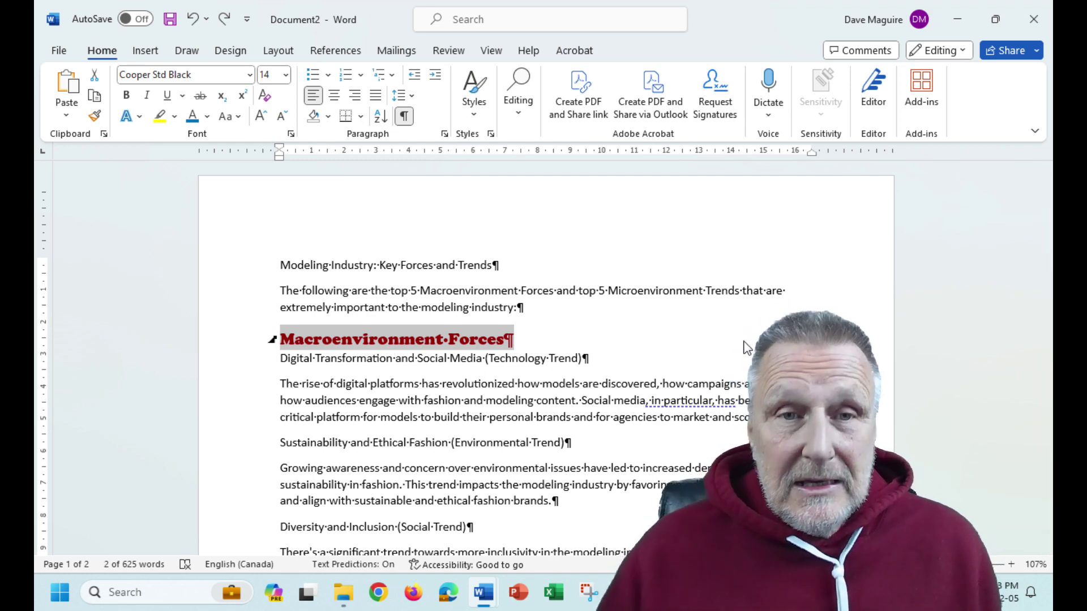
left_click(249, 75)
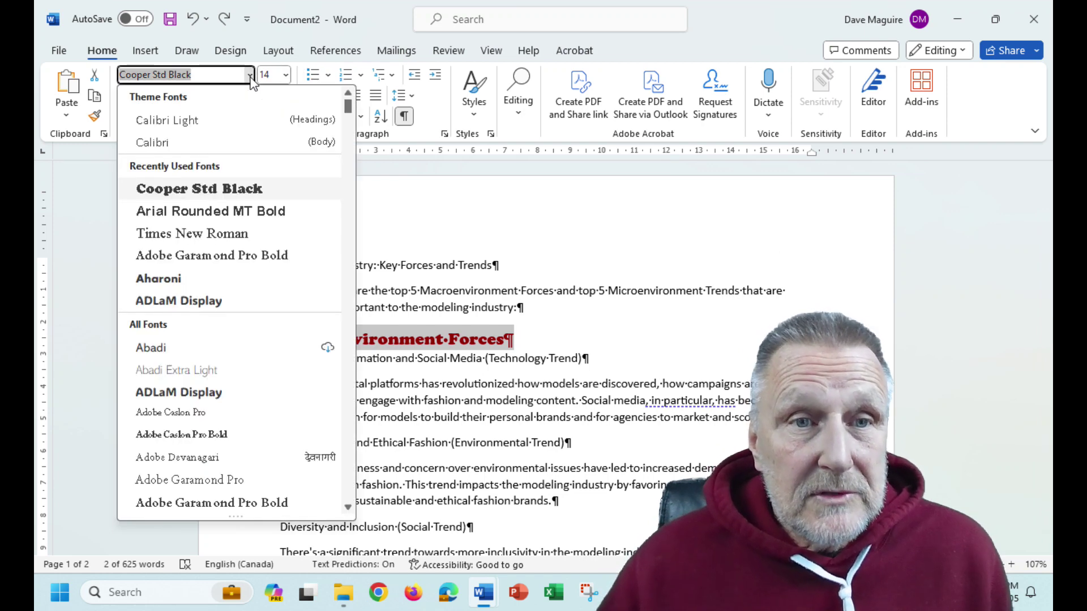
left_click(260, 211)
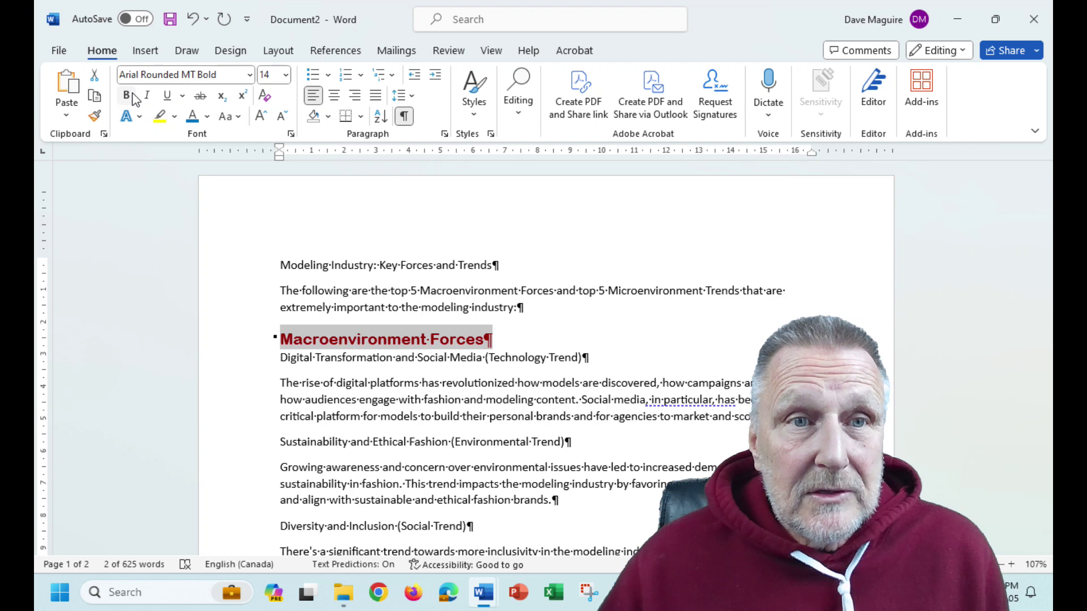
left_click(127, 97)
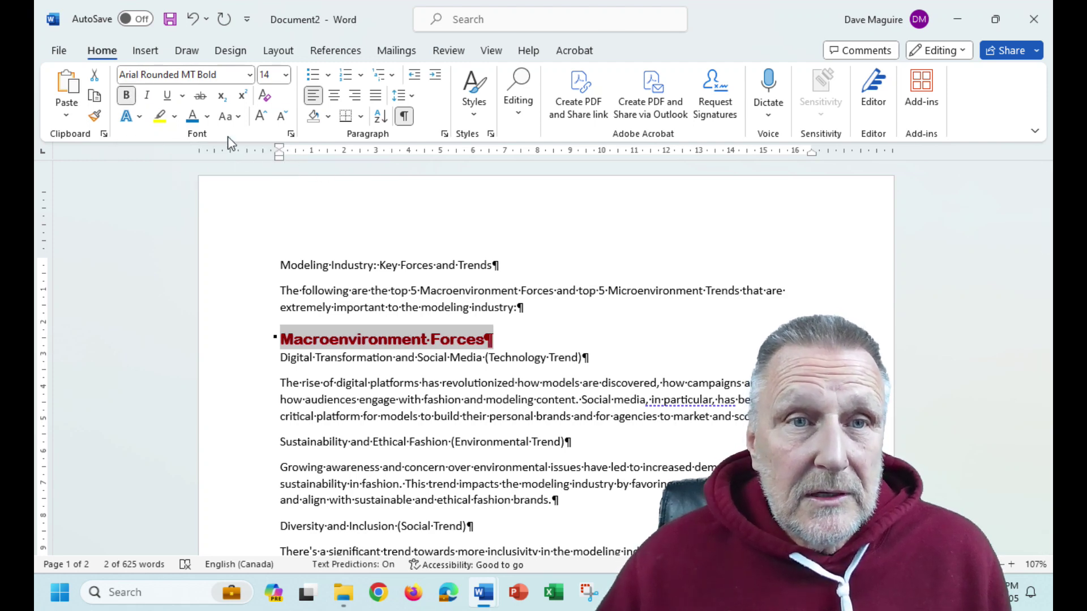
- Color the "Macroenvironment Forces" heading standard blue and add a bottom border beneath it
left_click(208, 117)
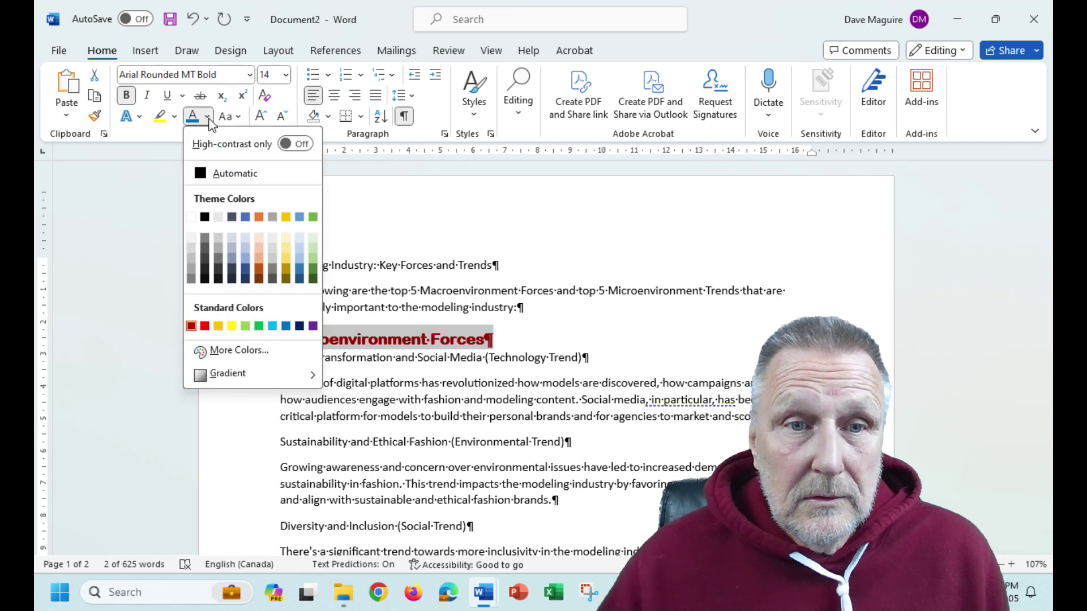
left_click(285, 327)
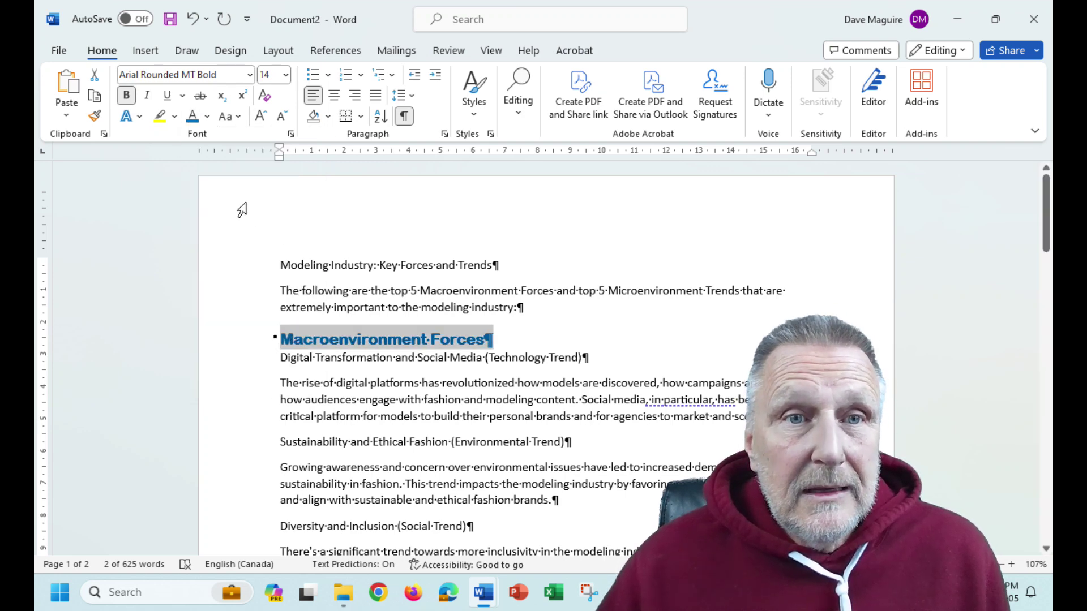
left_click(345, 118)
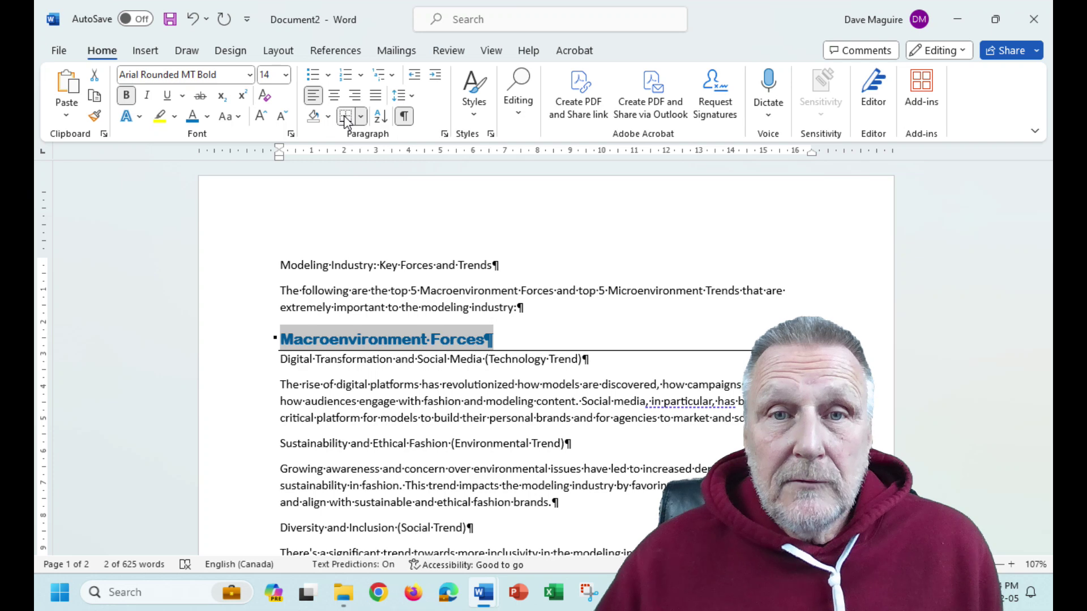
- Update the Heading 1 style to match the selected "Macroenvironment Forces" heading
left_click(475, 107)
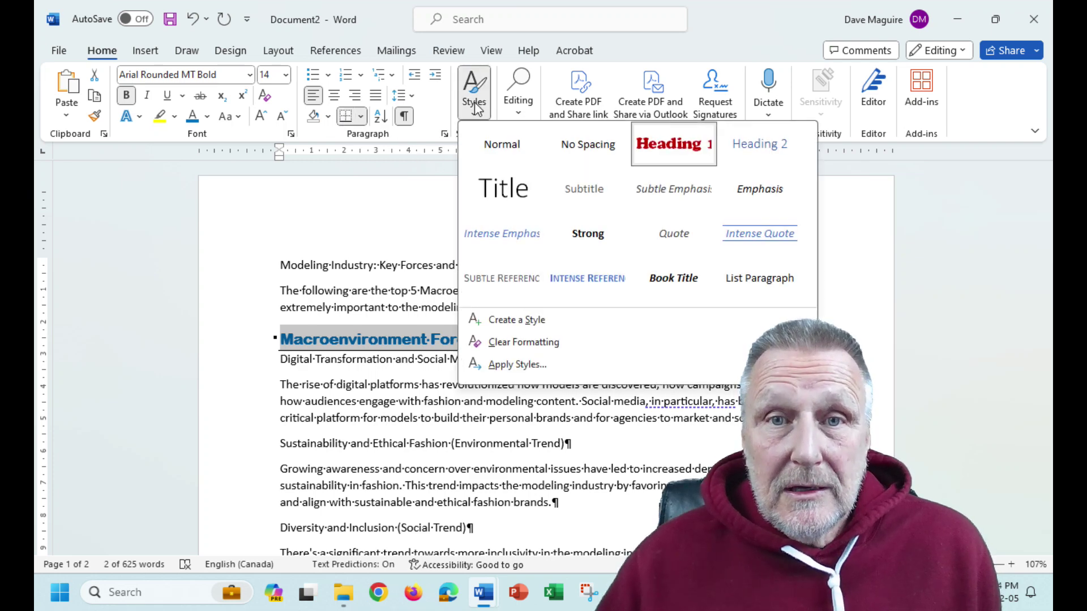
right_click(665, 146)
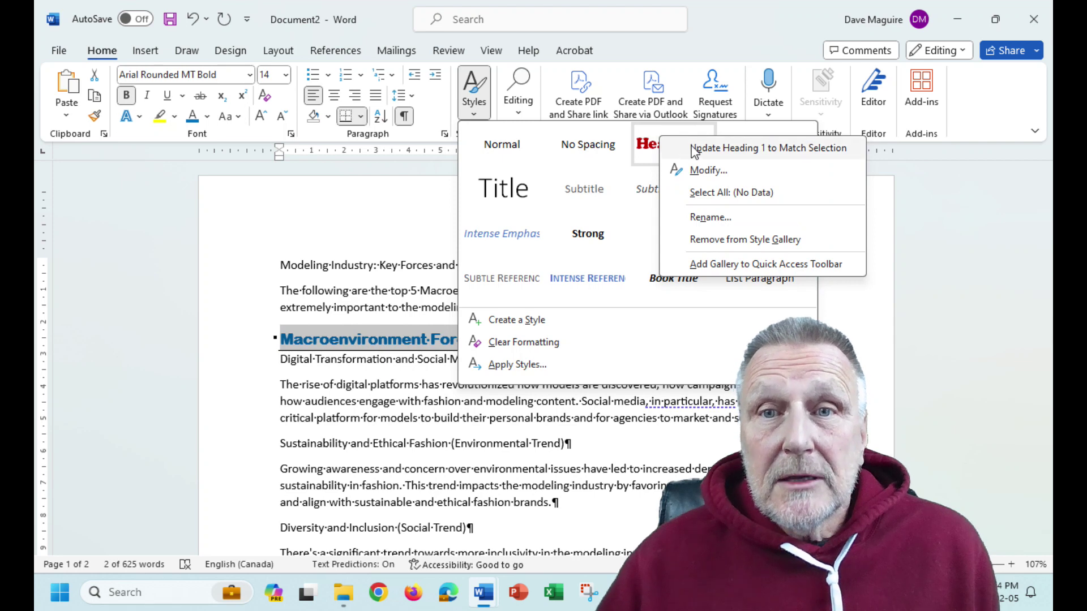
left_click(725, 149)
left_click(676, 237)
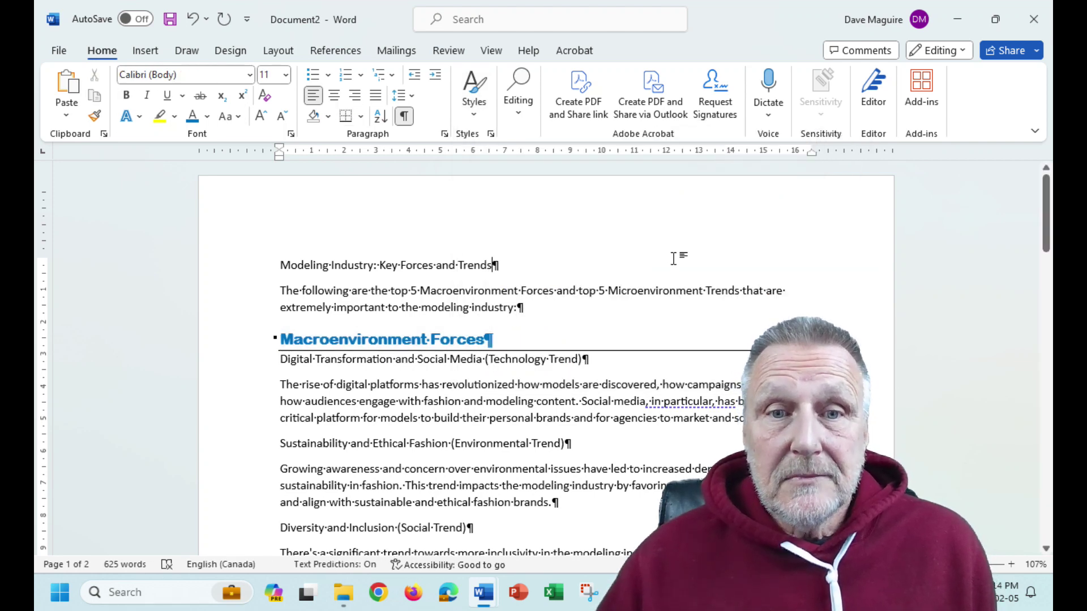
left_click(476, 104)
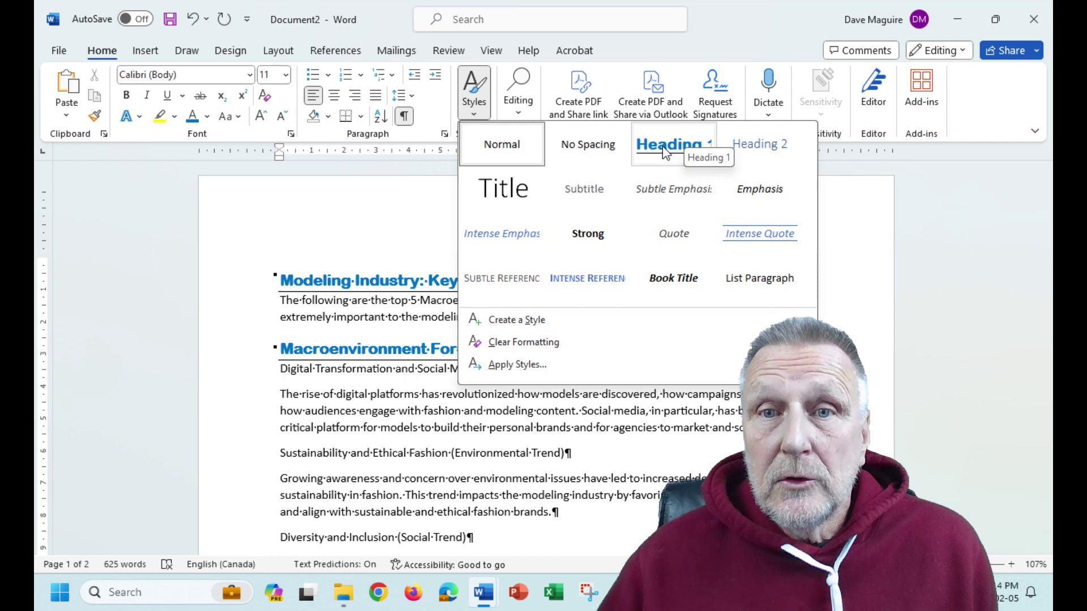
left_click(382, 384)
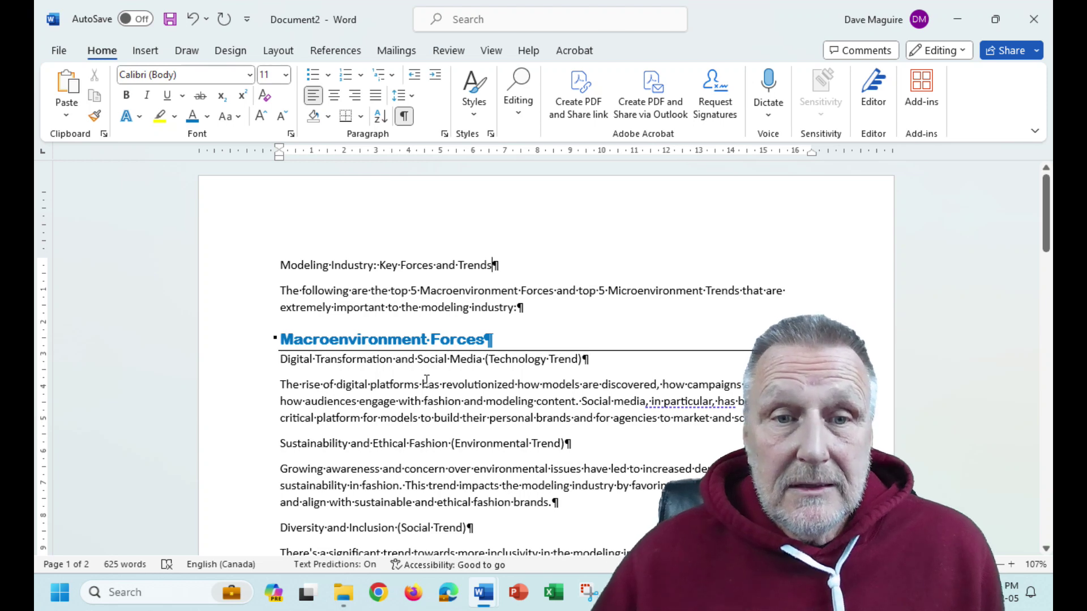
- Apply the updated Heading 1 style to the "Microenvironment Trends" line
scroll(426, 380, "down", 8)
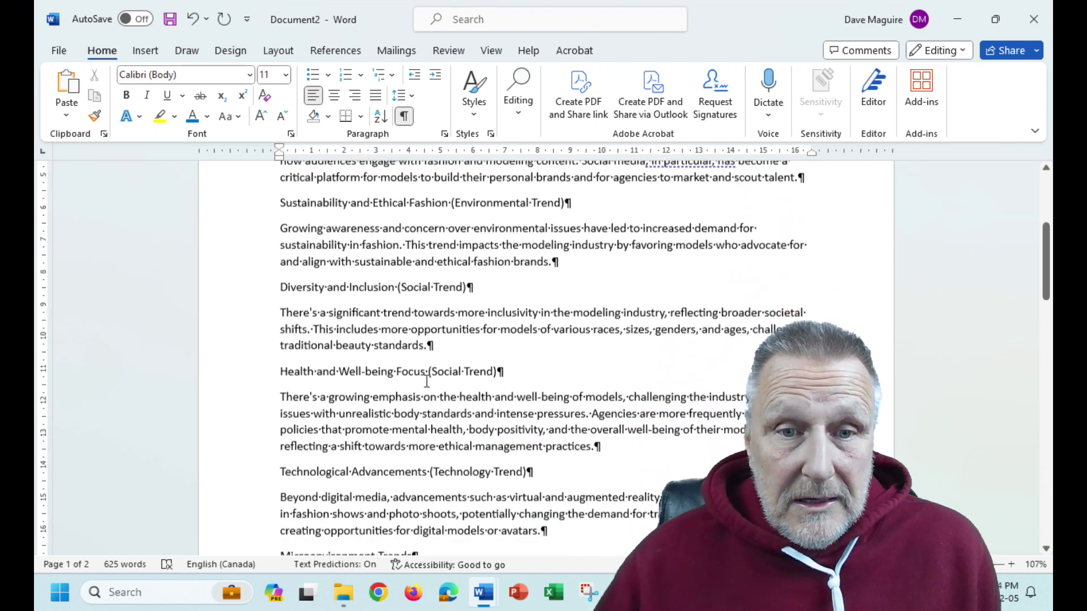
scroll(427, 381, "down", 2)
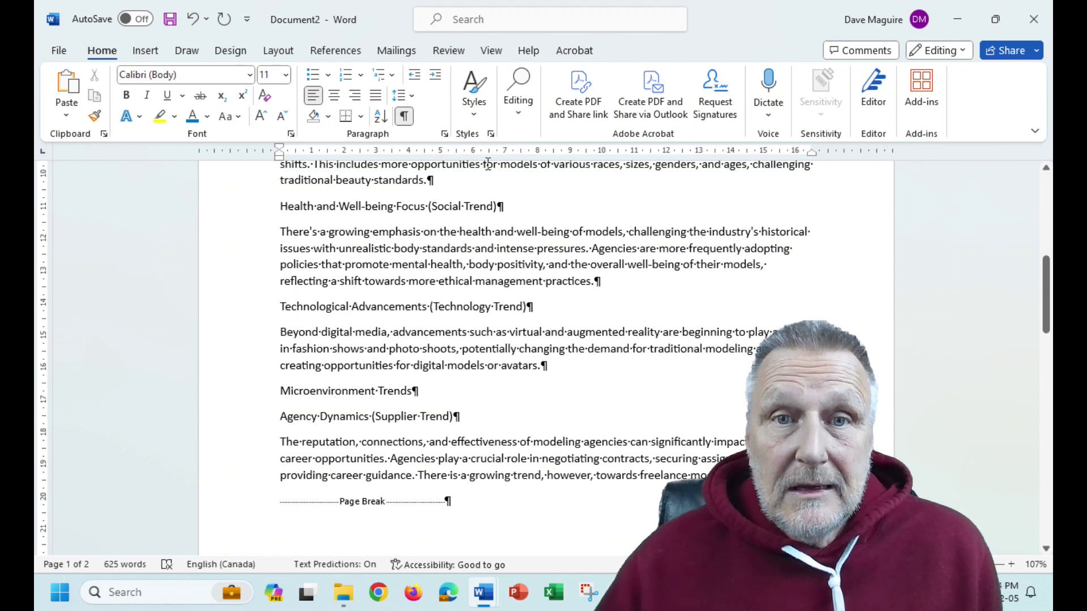
left_click(475, 93)
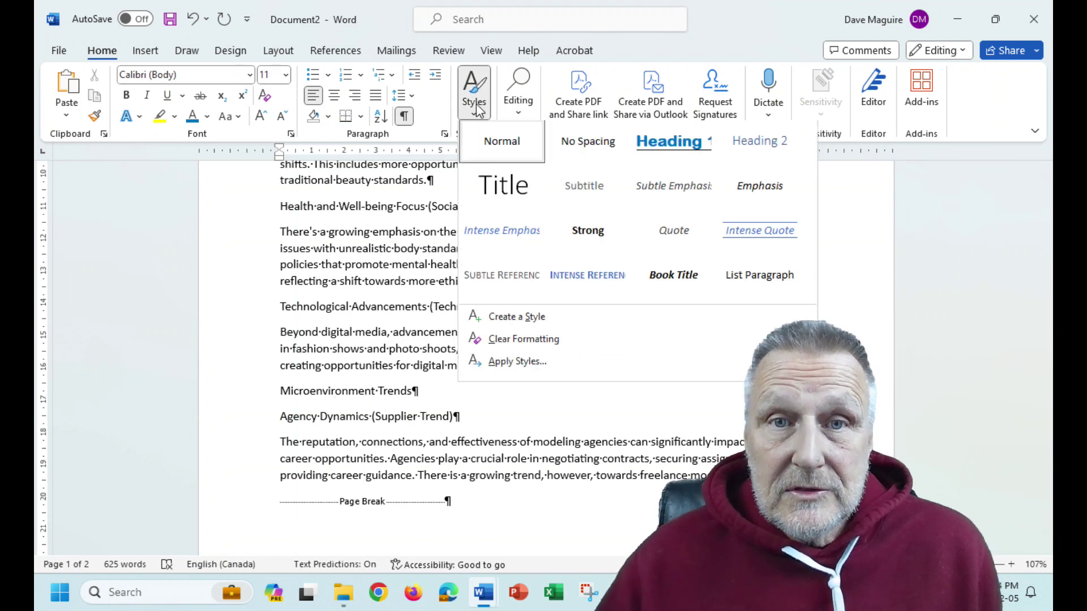
left_click(698, 154)
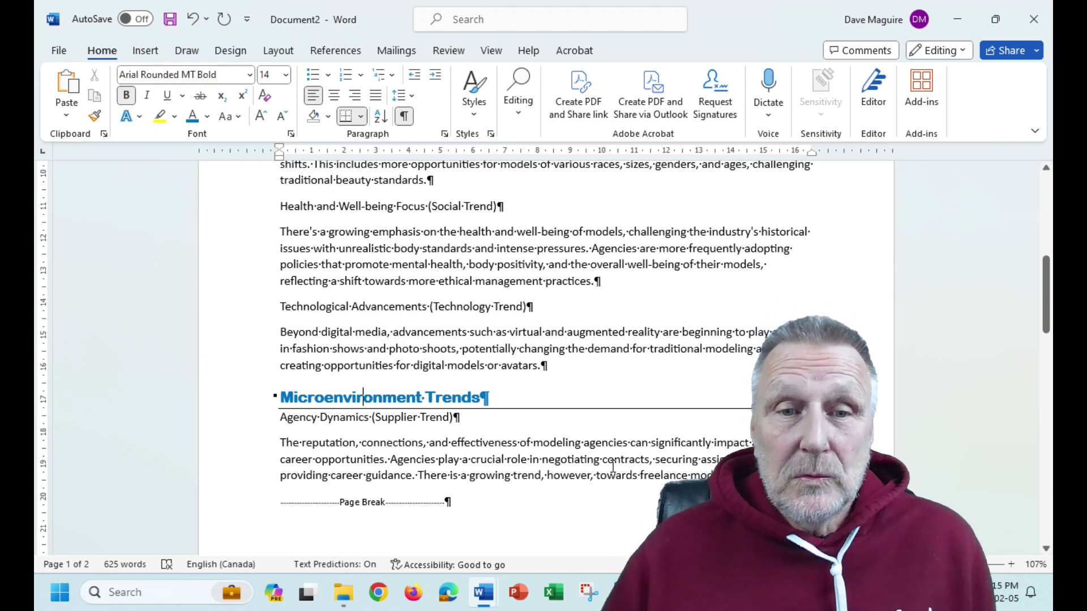
- Hide the formatting symbols and apply the Heading 1 style to the "Summary" line on the second page
scroll(598, 500, "down", 8)
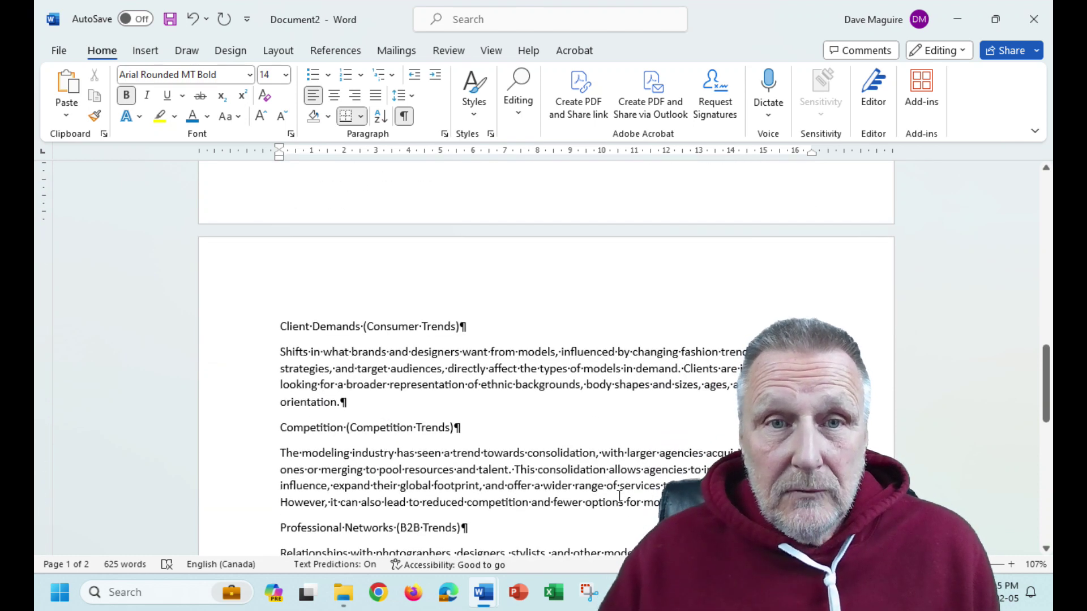
left_click(406, 117)
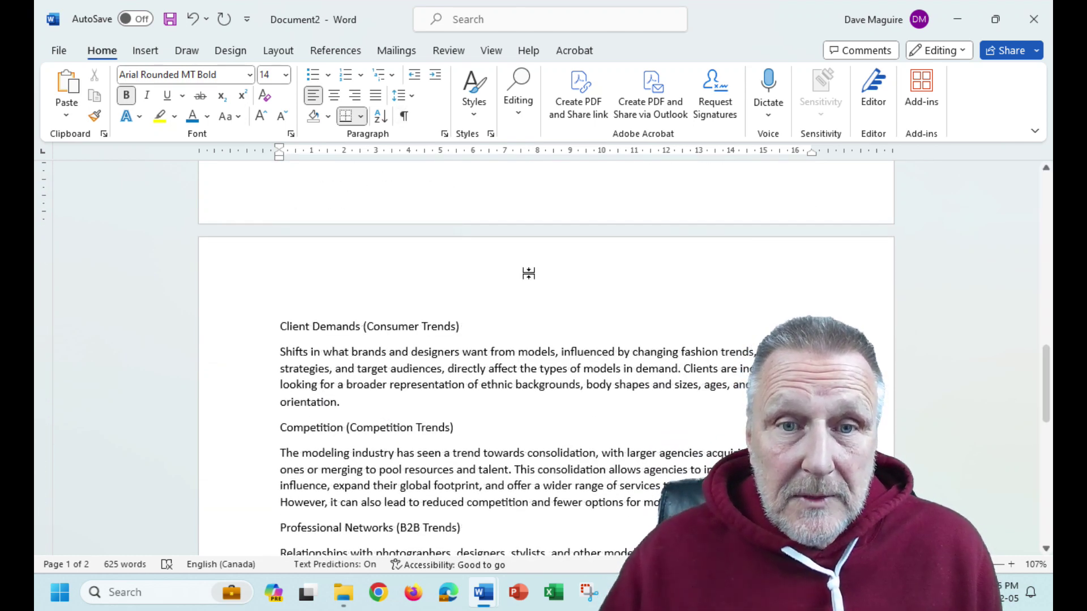
scroll(575, 357, "down", 4)
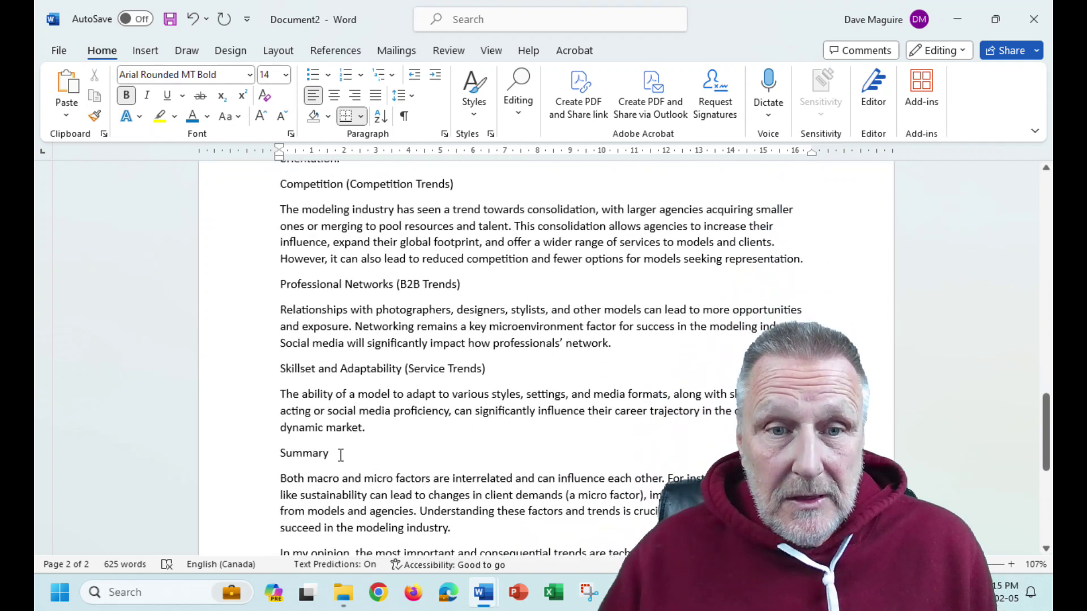
left_click(303, 455)
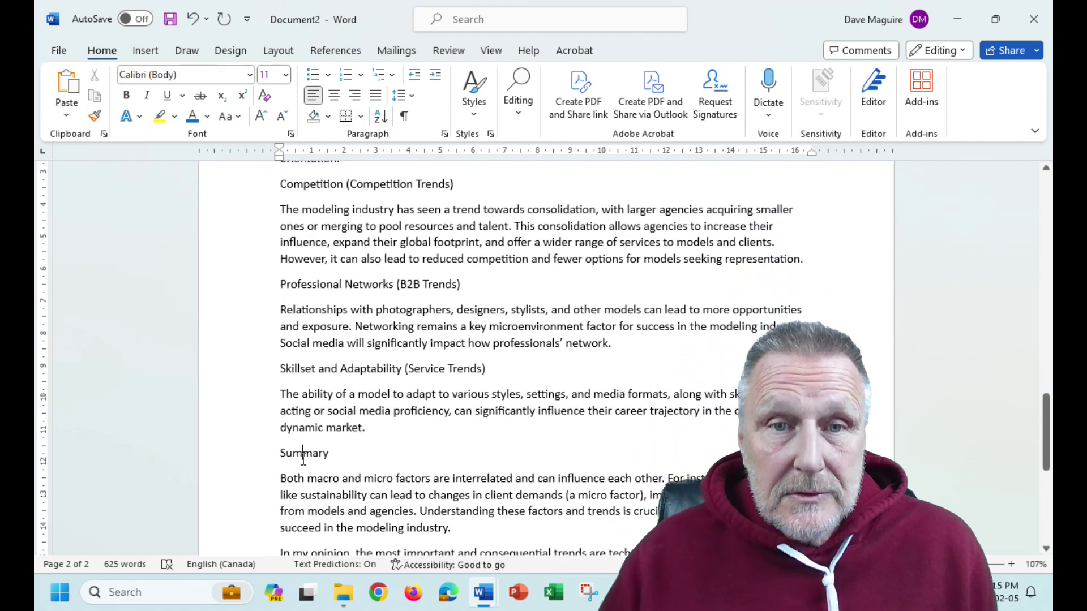
left_click(475, 90)
key("Escape")
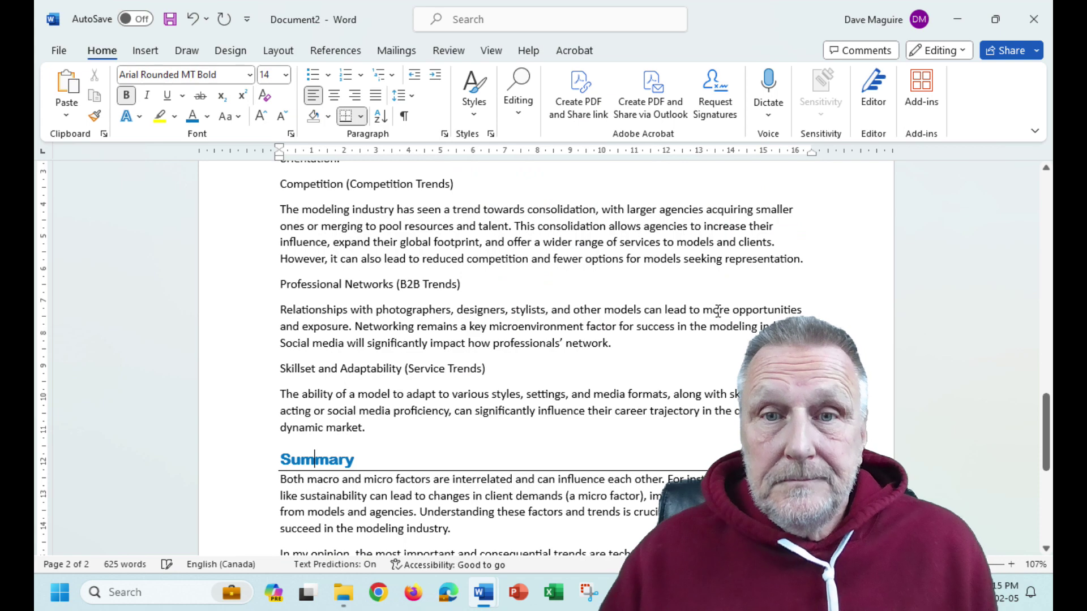
- Format the "Sustainability and Ethical Fashion (Environmental Trend)" line as 14 pt bold italic
scroll(716, 311, "up", 10)
scroll(715, 313, "up", 10)
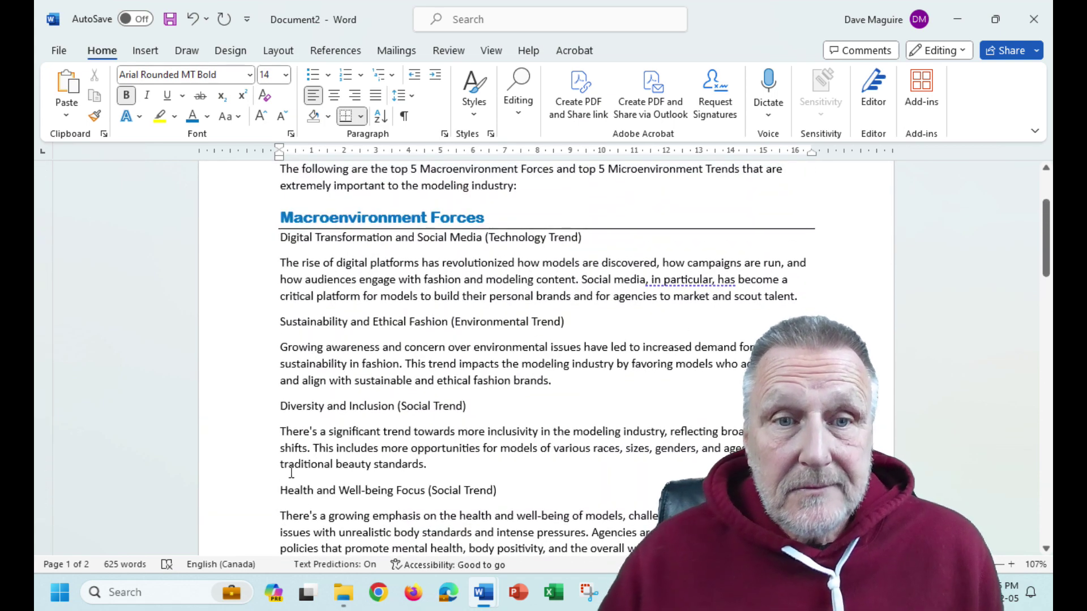
left_click(254, 328)
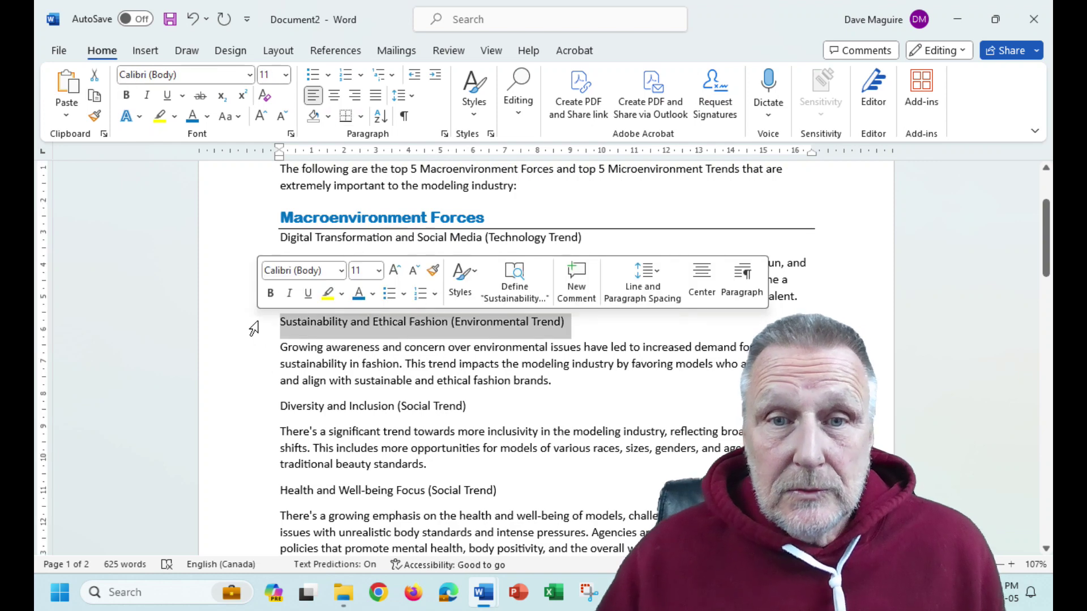
left_click(286, 76)
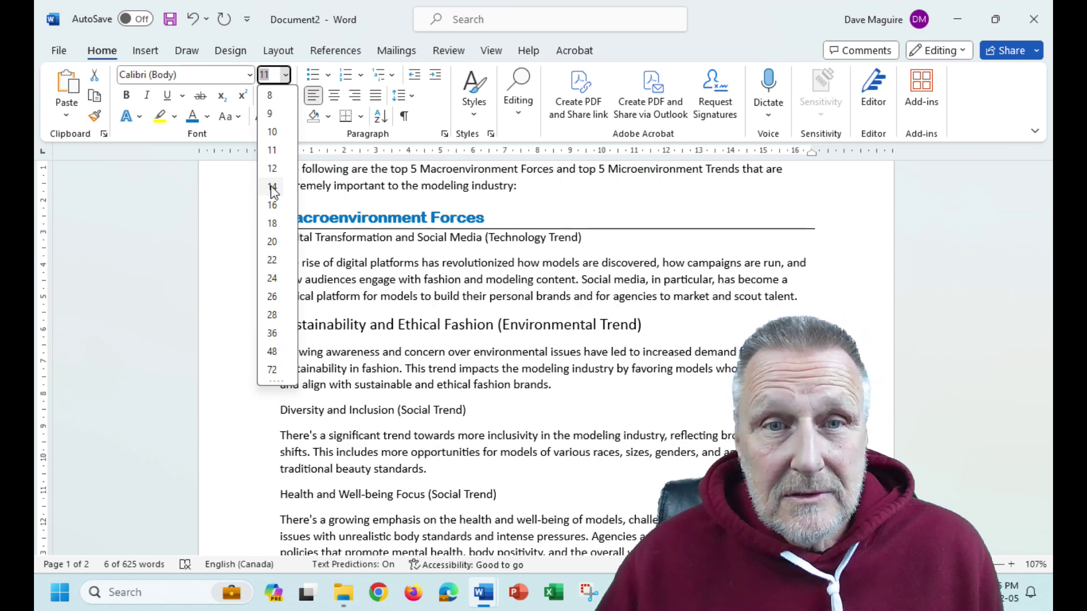
left_click(272, 189)
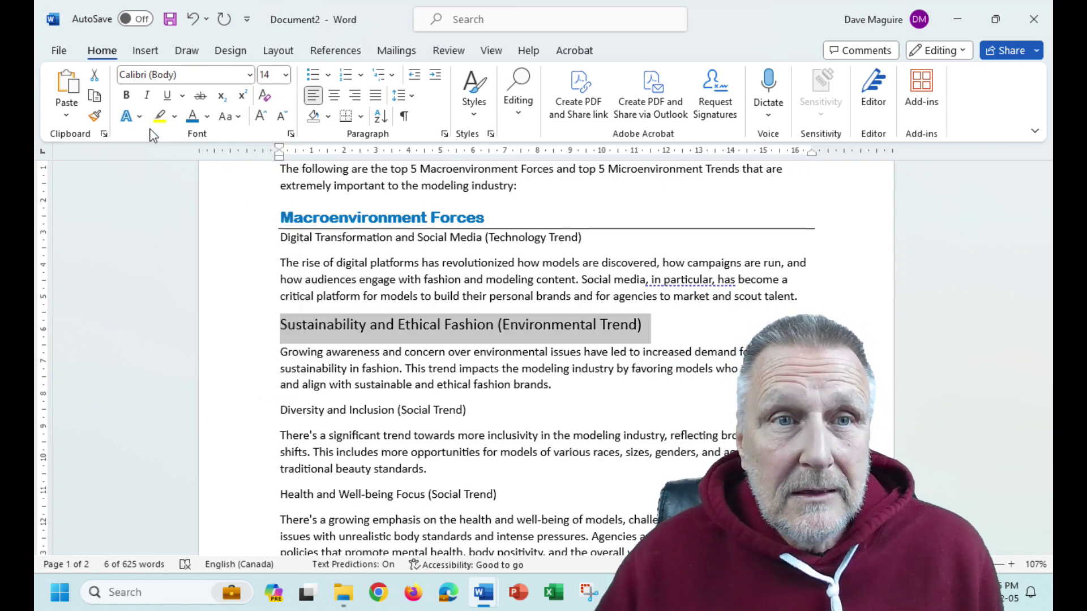
left_click(126, 97)
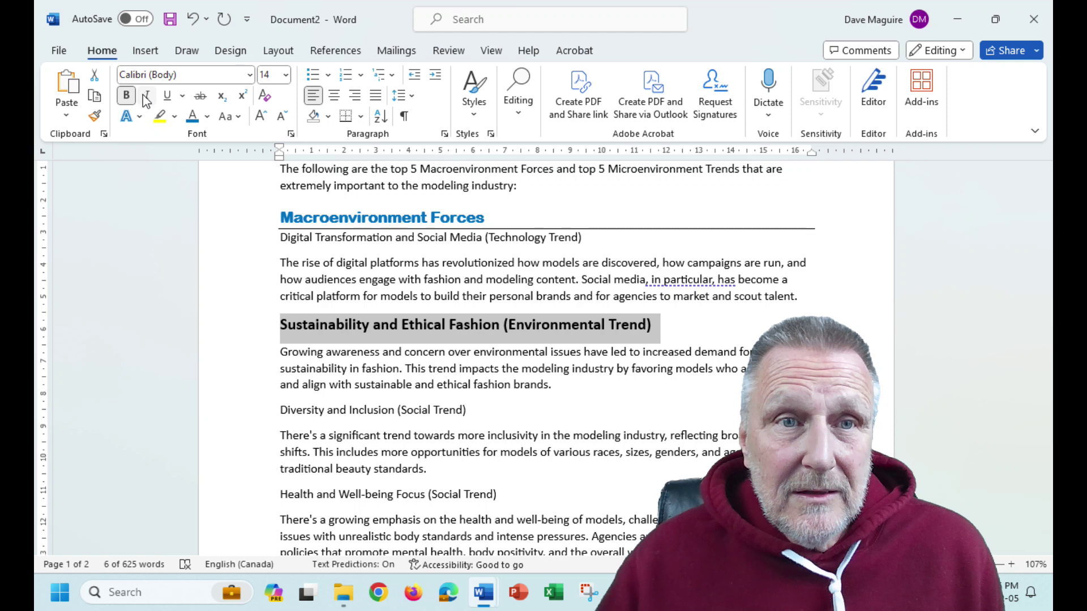
left_click(147, 96)
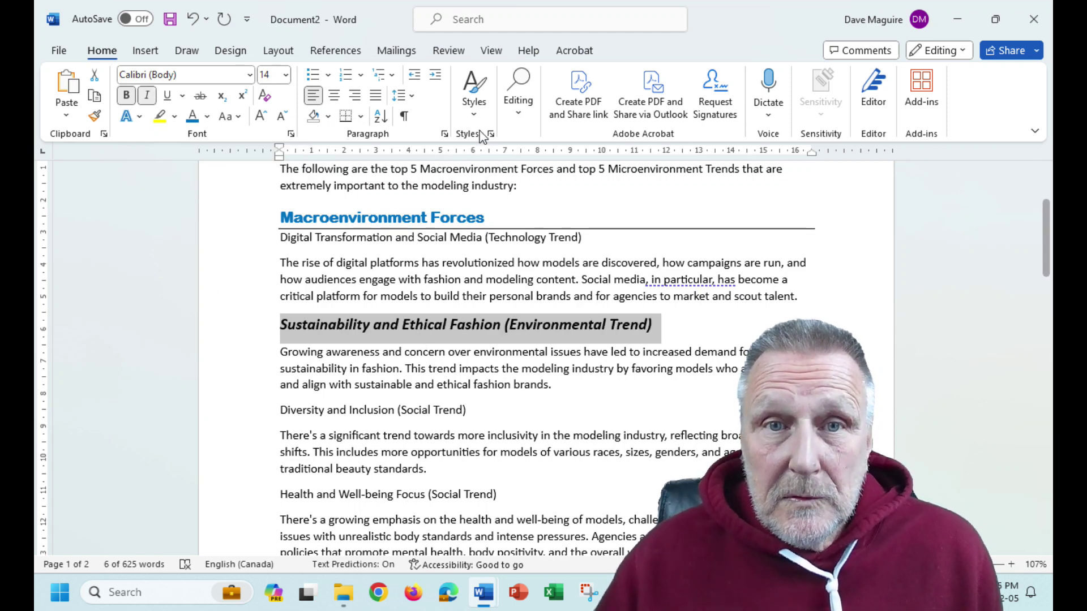
- Update the Heading 2 style to match the selected "Sustainability and Ethical Fashion (Environmental Trend)" line
left_click(472, 110)
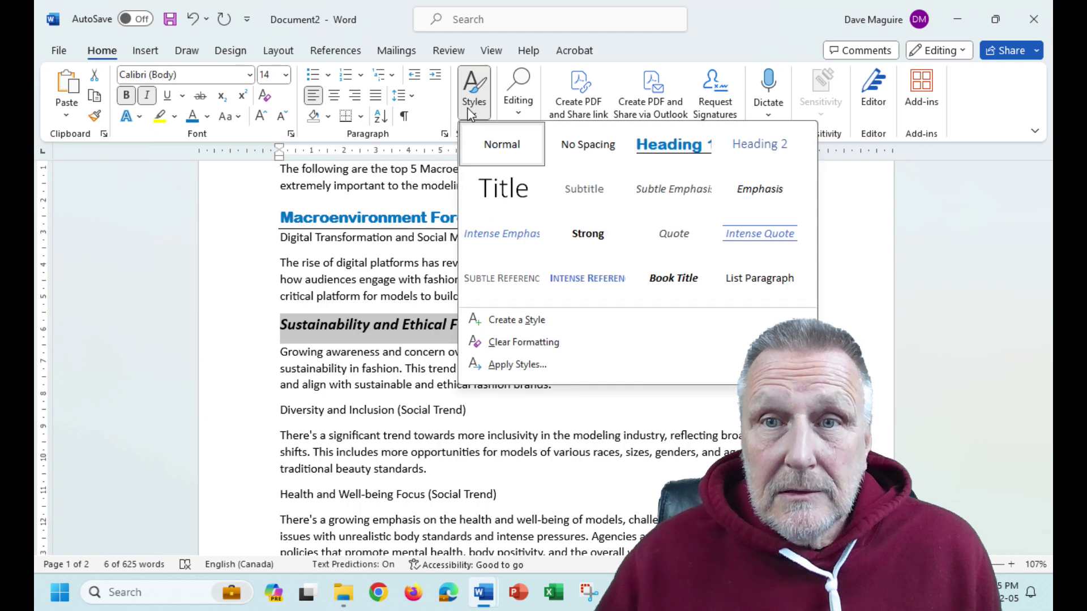
right_click(749, 146)
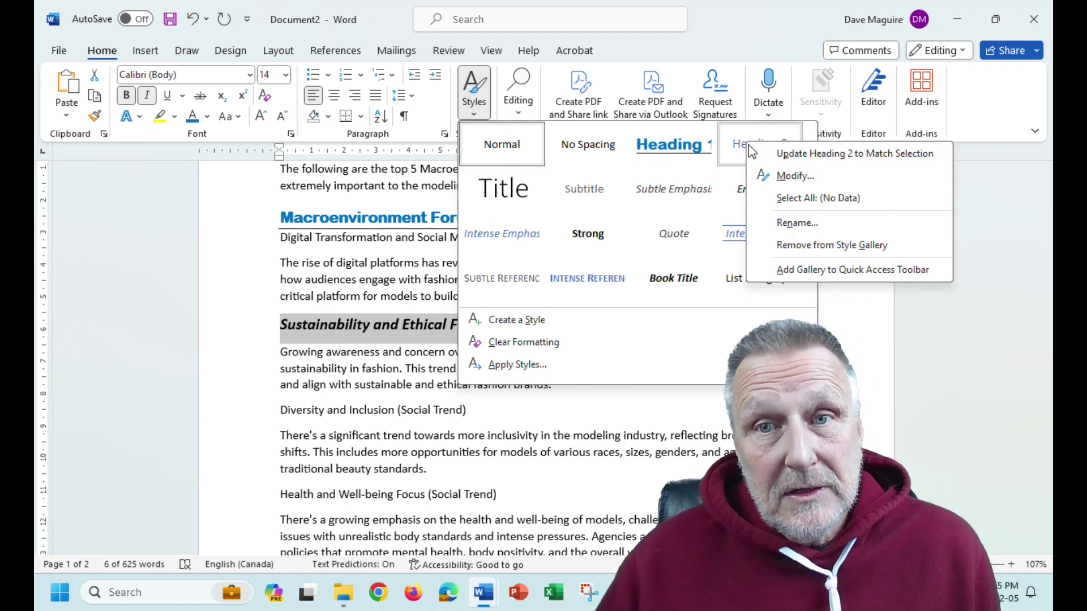
left_click(824, 156)
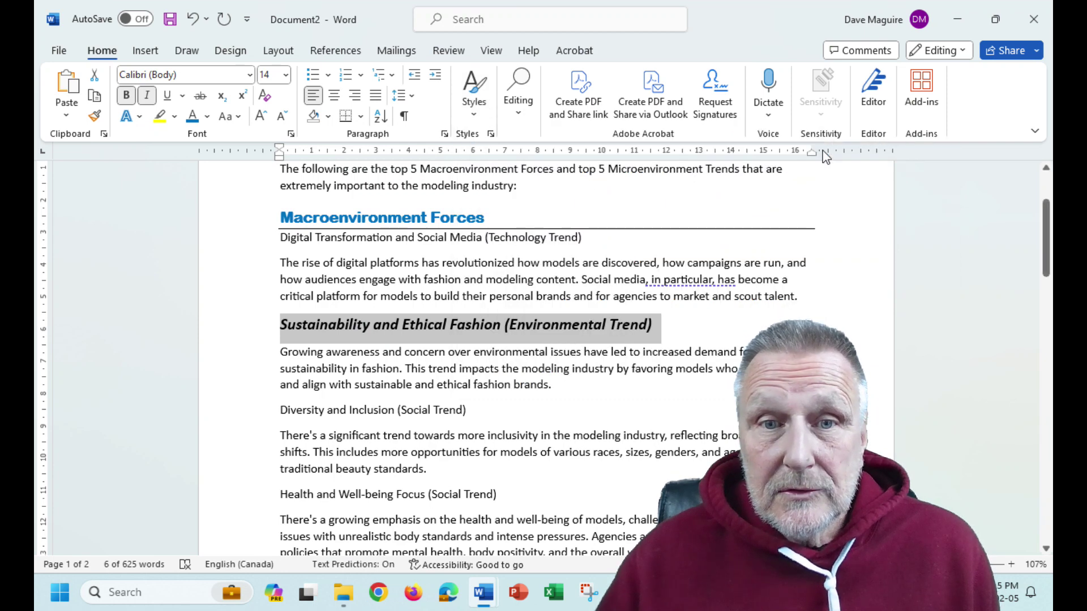
left_click(718, 332)
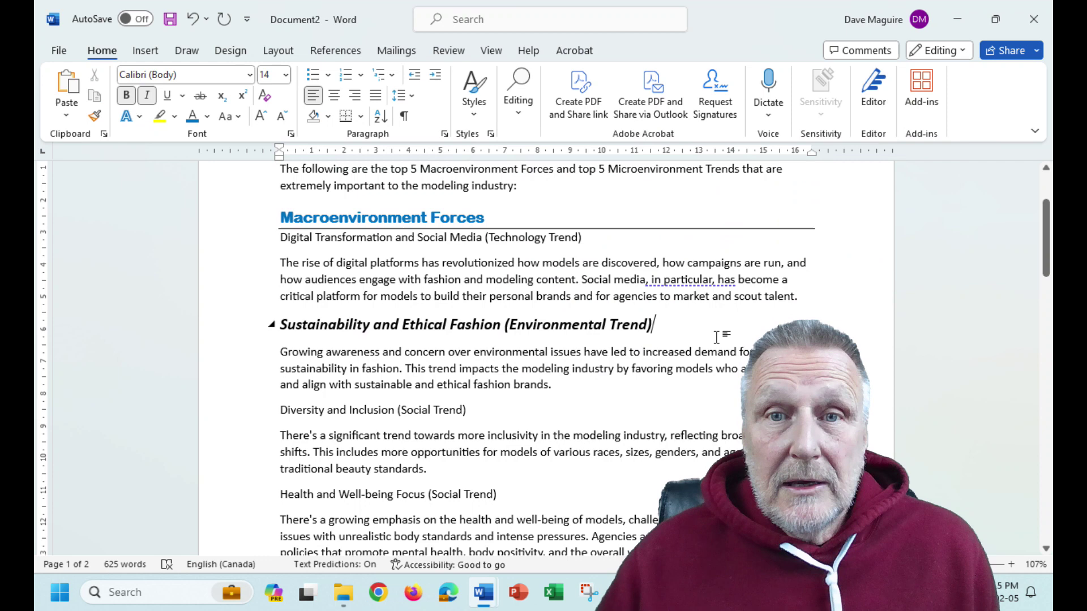
- Apply the updated Heading 2 style to the "Diversity and Inclusion (Social Trend)" line
scroll(716, 337, "up", 1)
left_click(481, 105)
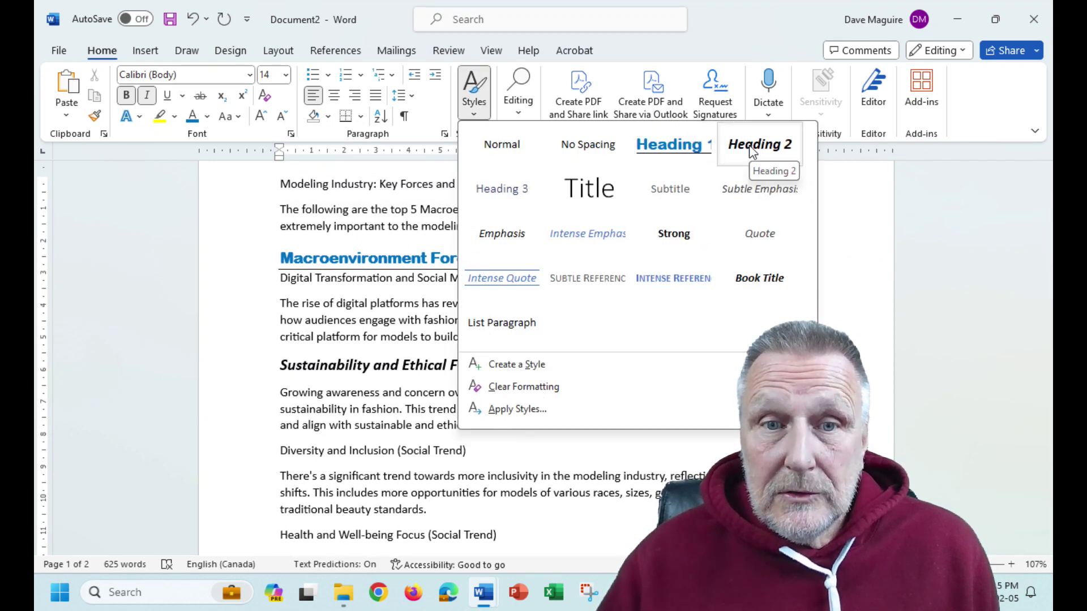
left_click(381, 446)
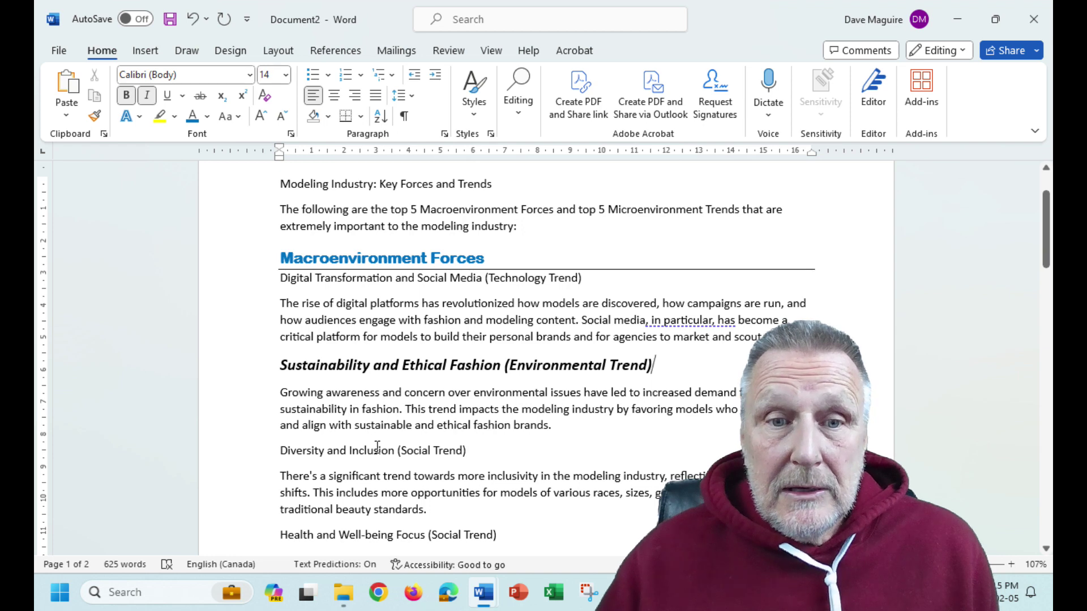
left_click(378, 451)
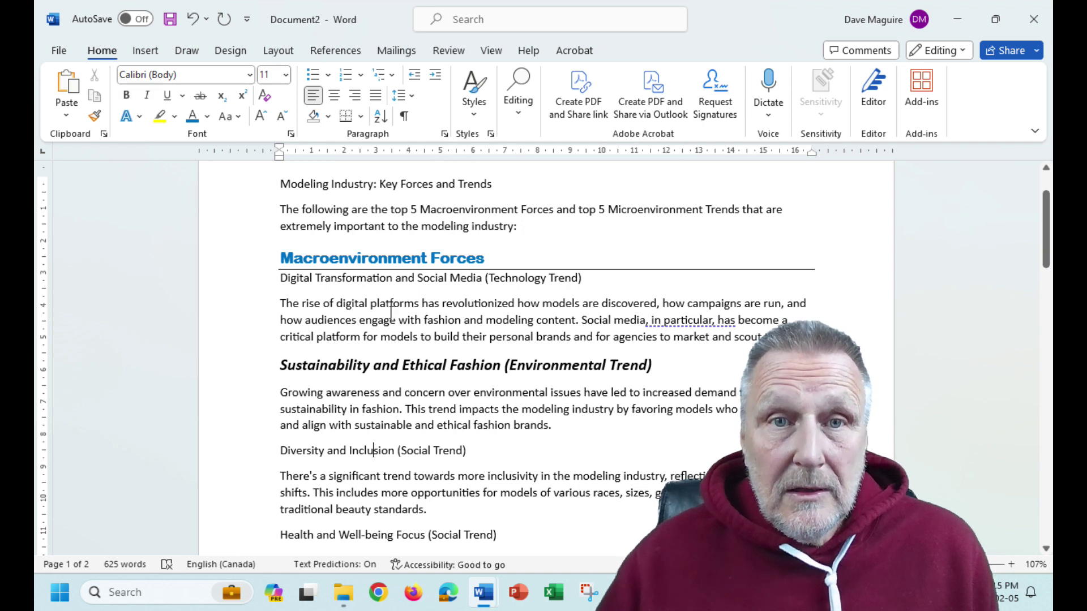
left_click(475, 92)
left_click(732, 138)
- Apply the Heading 2 style to the "Health and Well-being Focus (Social Trend)" line
scroll(631, 376, "down", 2)
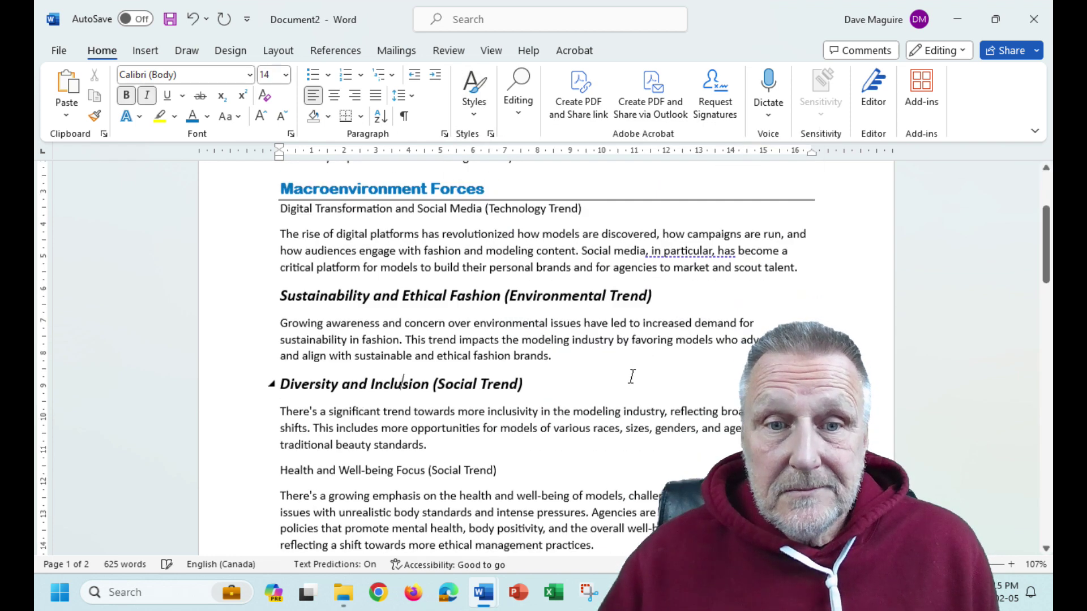
left_click(443, 460)
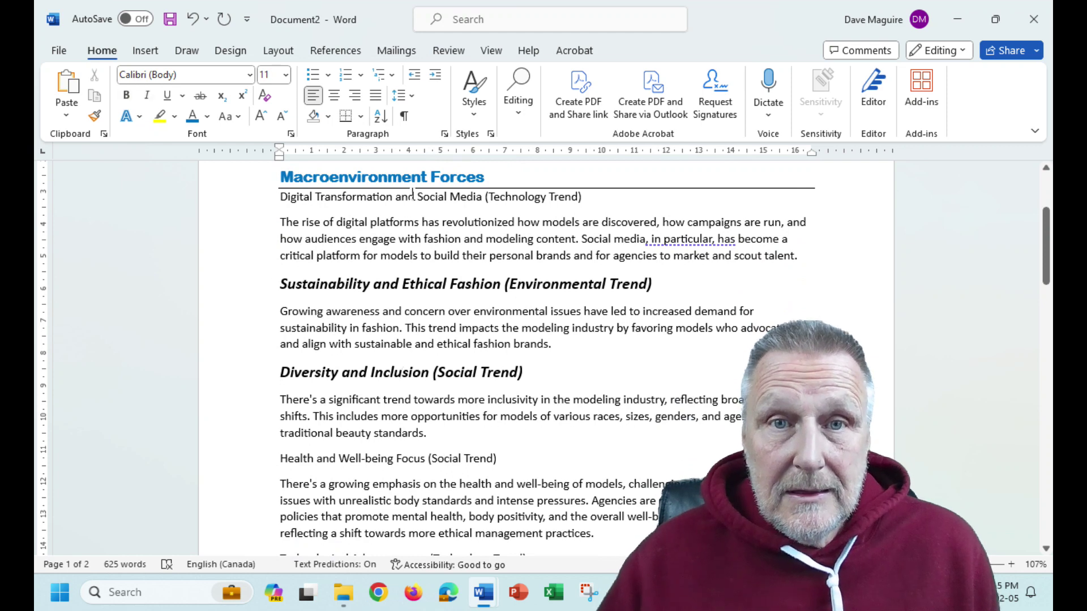
left_click(475, 92)
left_click(751, 152)
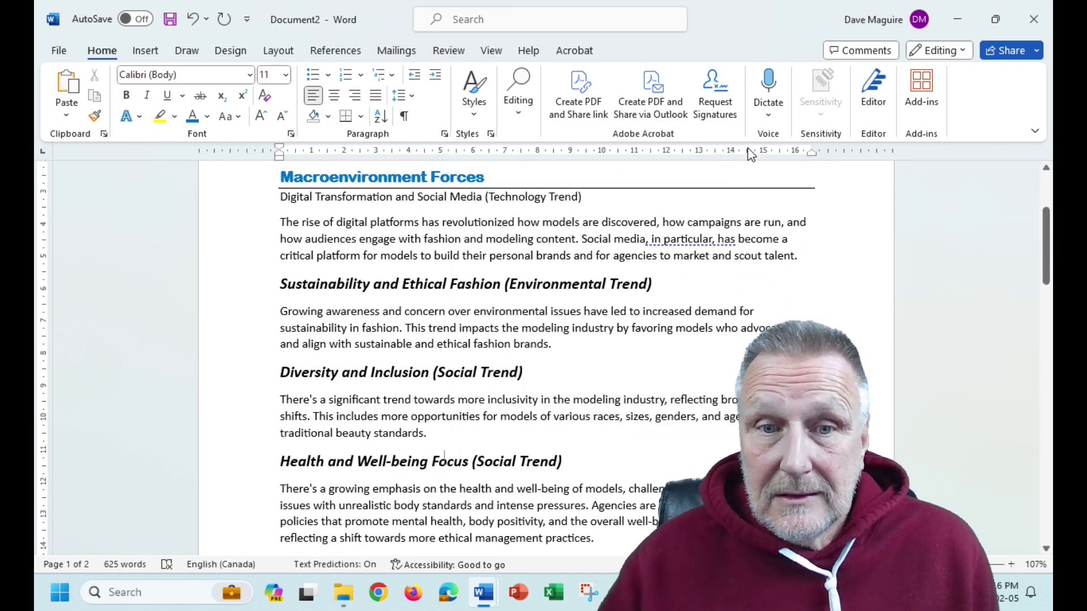
- Apply the Heading 2 style to the "Technological Advancements (Technology Trend)" line
scroll(687, 294, "down", 3)
left_click(484, 441)
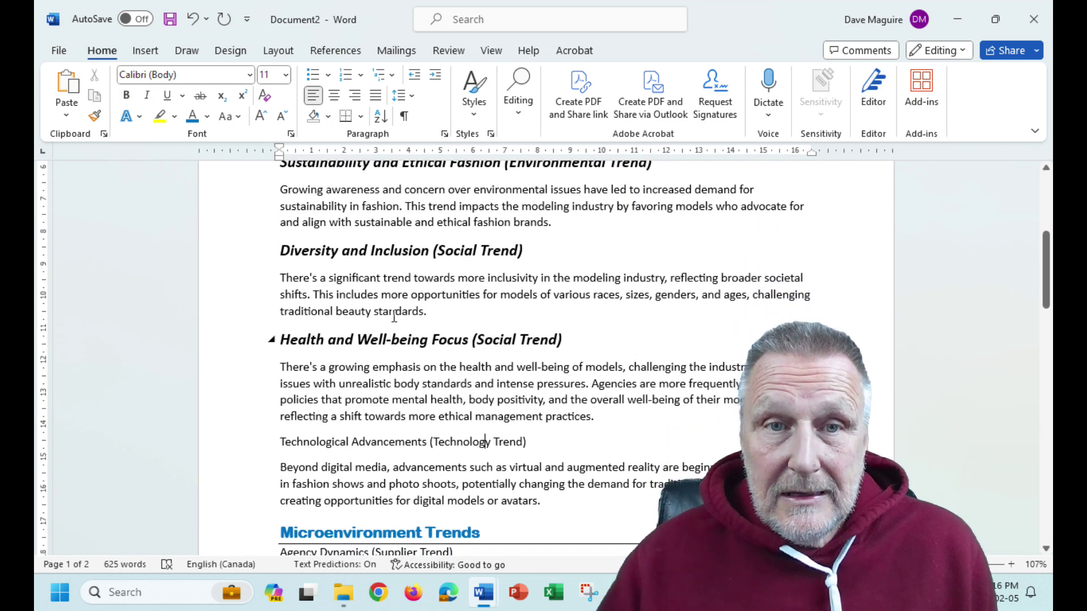
left_click(477, 111)
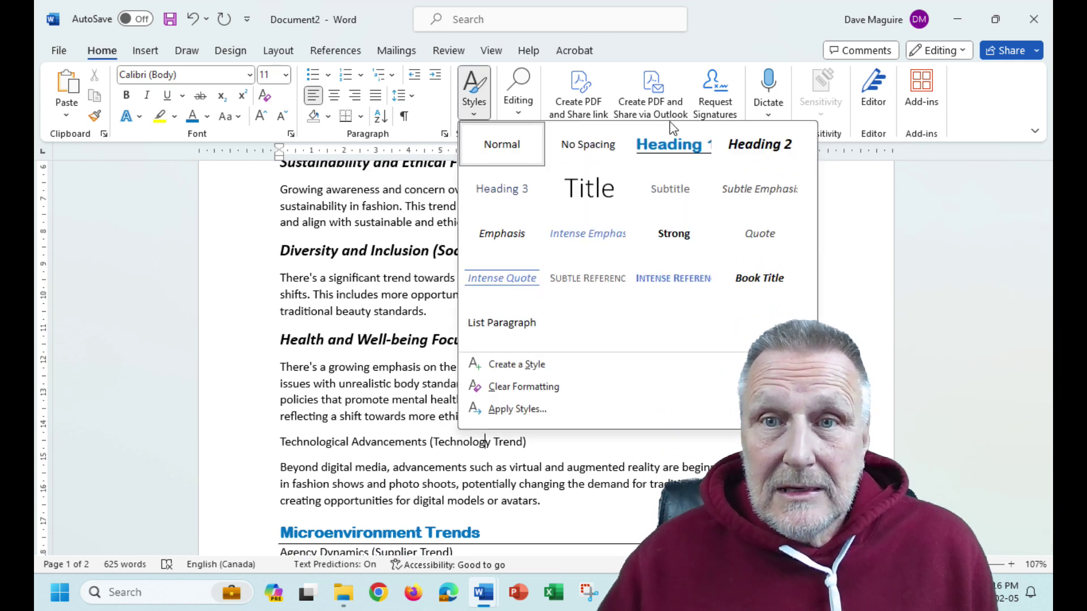
left_click(746, 149)
- Apply the Heading 2 style to the "Agency Dynamics (Supplier Trend)" line under Microenvironment Trends
scroll(686, 287, "down", 4)
scroll(685, 287, "down", 3)
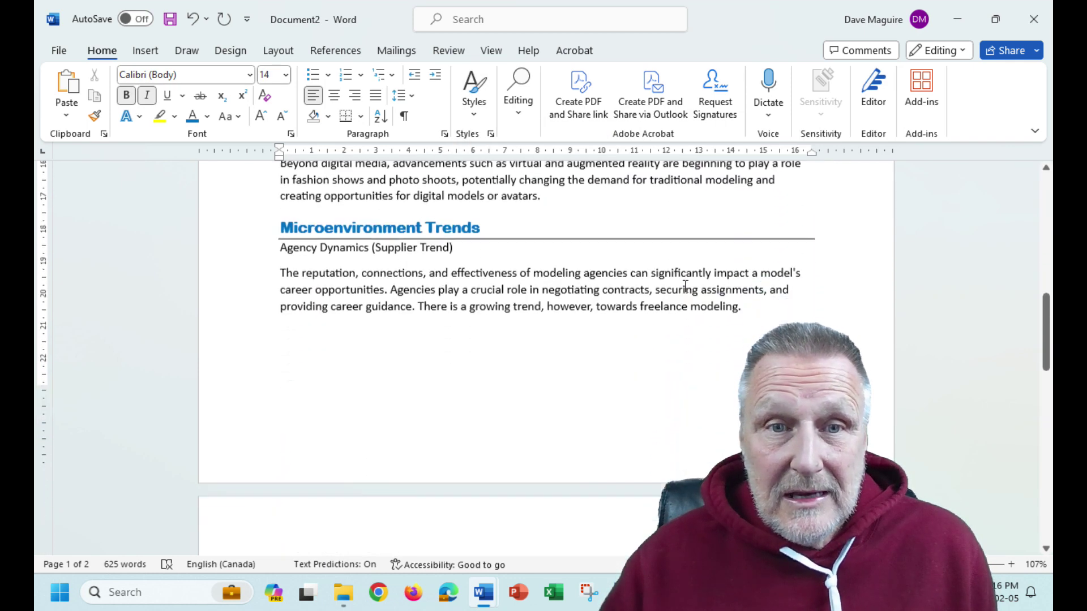
left_click(419, 234)
left_click(479, 113)
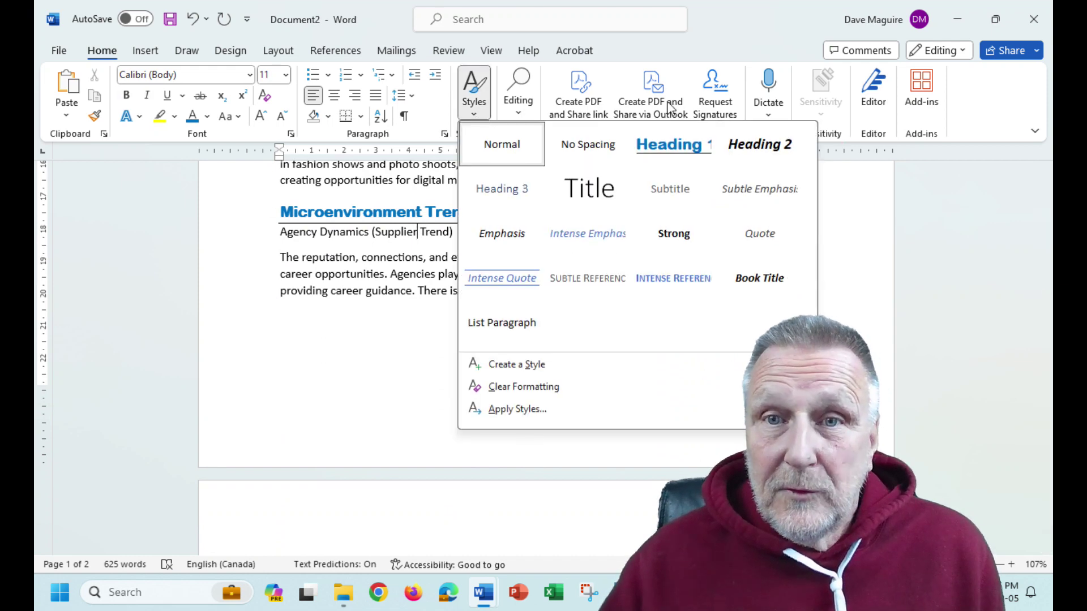
left_click(764, 145)
- Apply the Heading 2 style to the "Client Demands (Consumer Trends)" line on the second page
scroll(709, 294, "down", 6)
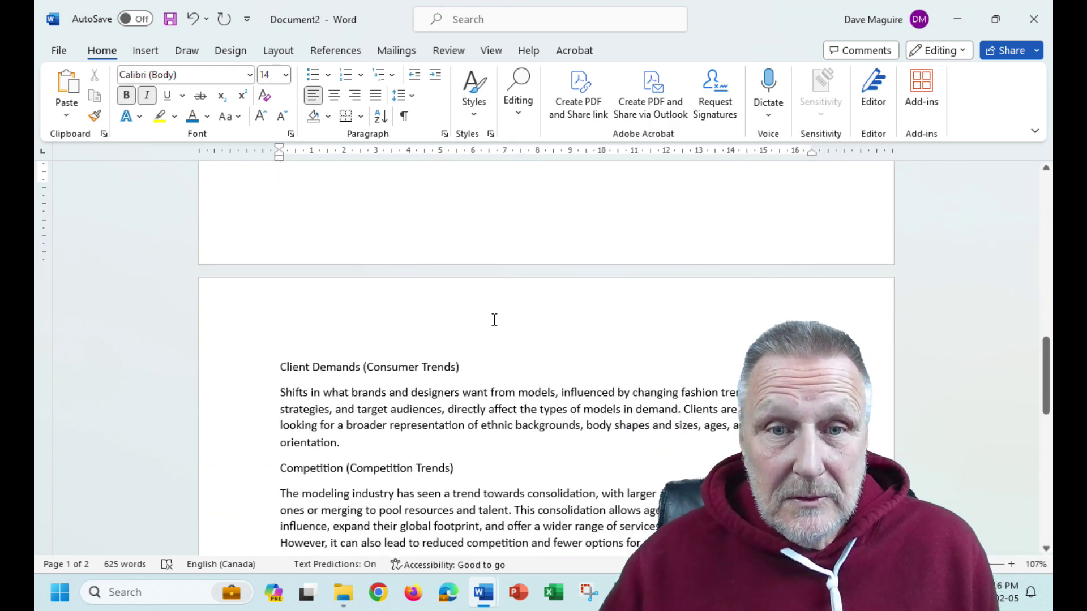
left_click(440, 372)
left_click(474, 106)
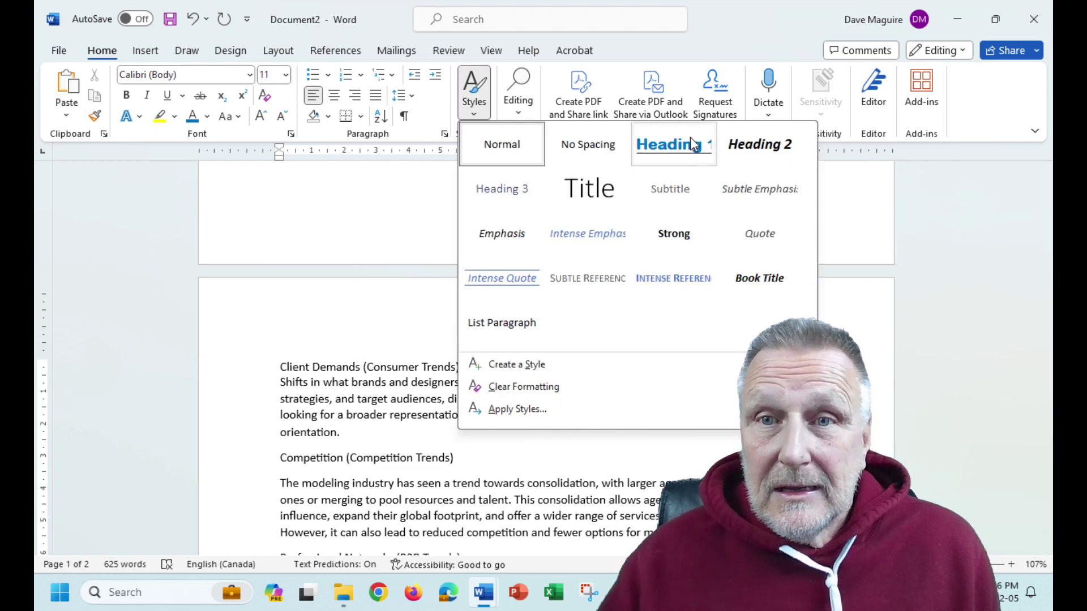
left_click(738, 154)
- Apply the Heading 2 style to the "Competition (Competition Trends)" line
scroll(387, 401, "down", 2)
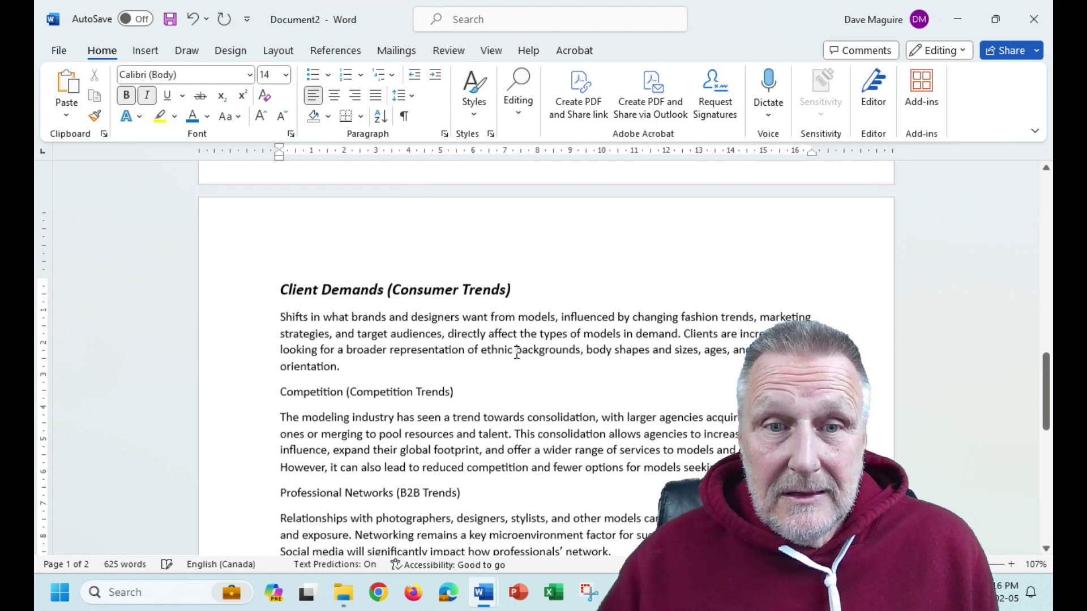
left_click(388, 386)
left_click(474, 108)
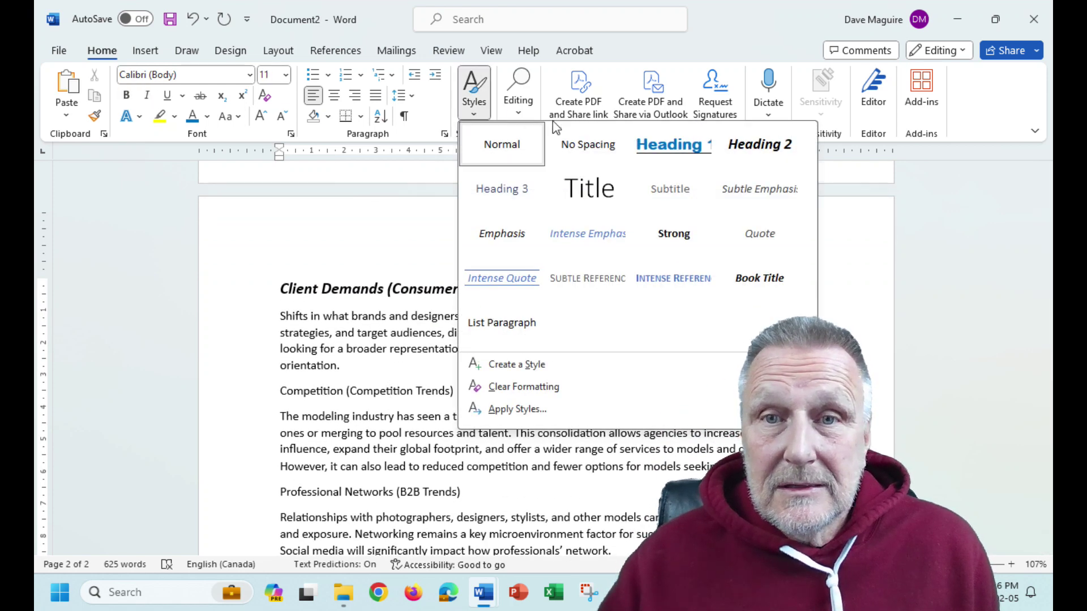
left_click(735, 149)
- Apply the Heading 2 style to the "Professional Networks (B2B Trends)" line
scroll(436, 415, "down", 2)
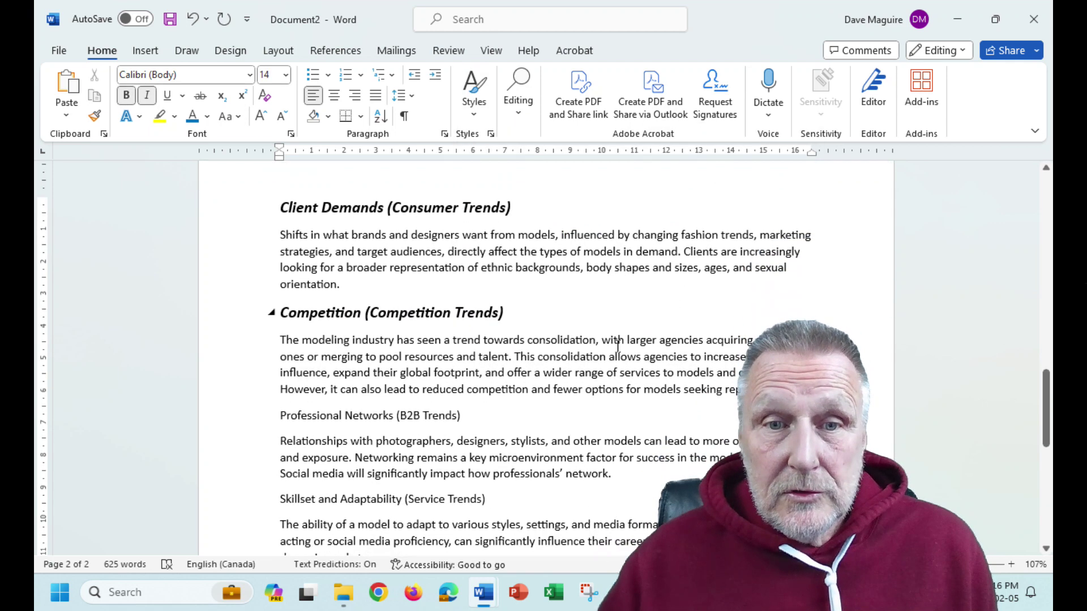
left_click(435, 415)
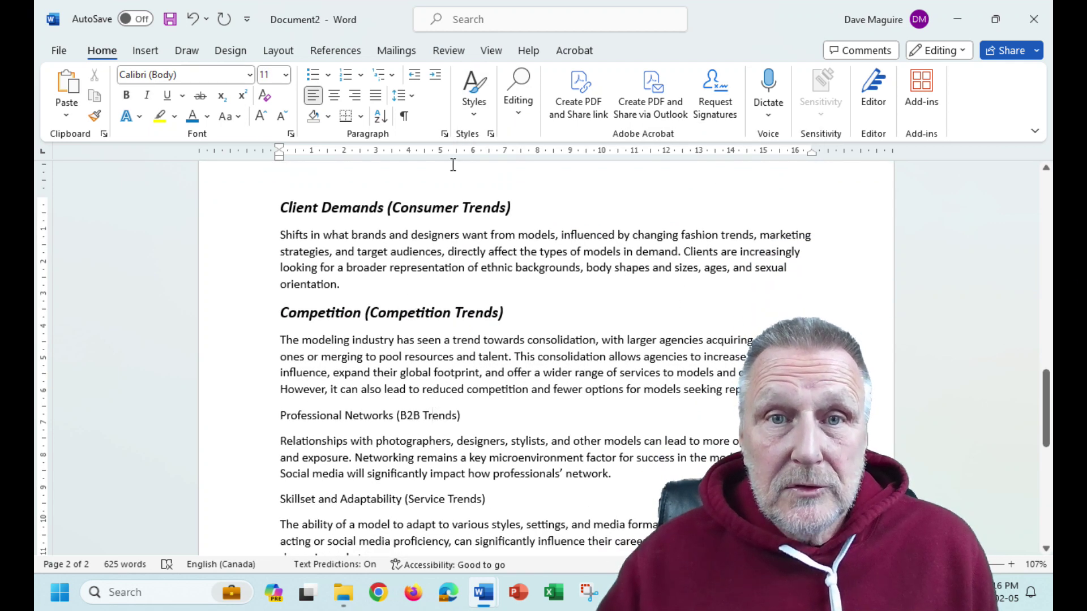
left_click(473, 91)
left_click(756, 148)
- Apply the Heading 2 style to the "Skillset and Adaptability (Service Trends)" line above the Summary heading
scroll(479, 387, "down", 2)
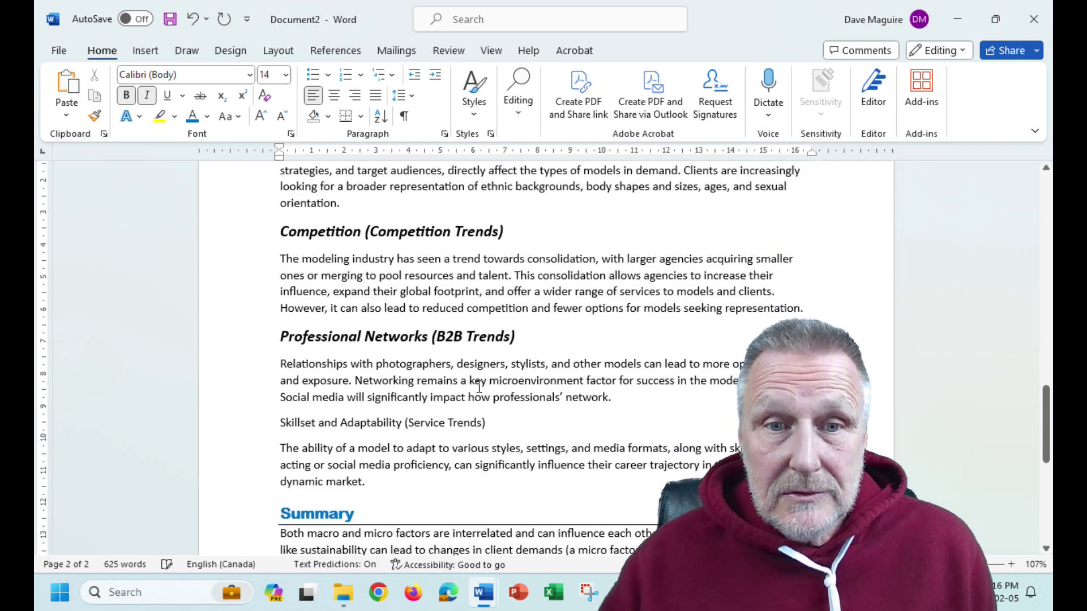
left_click(398, 423)
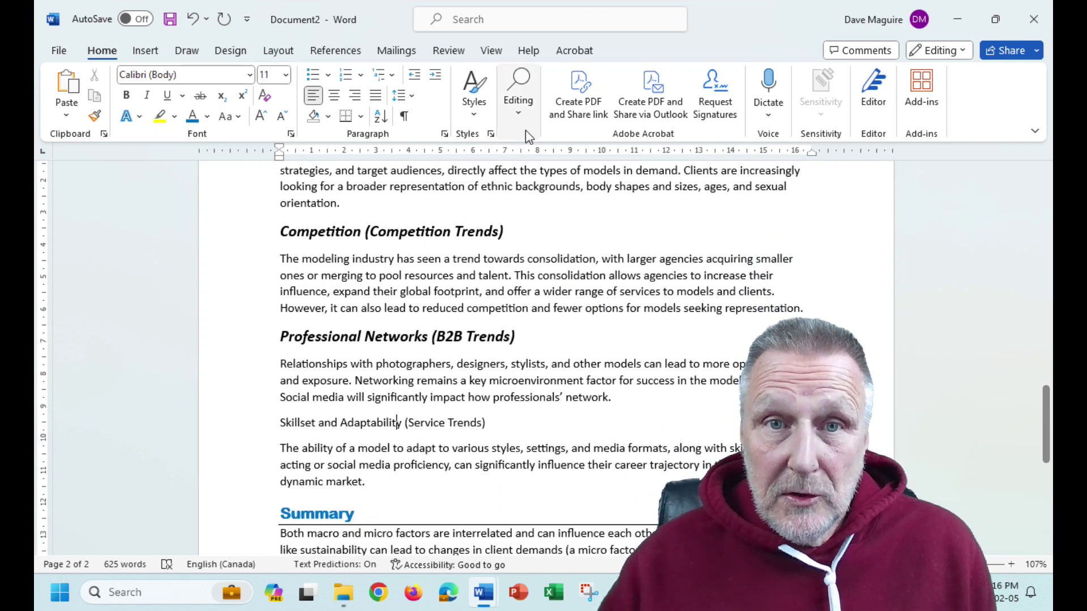
left_click(474, 90)
left_click(757, 147)
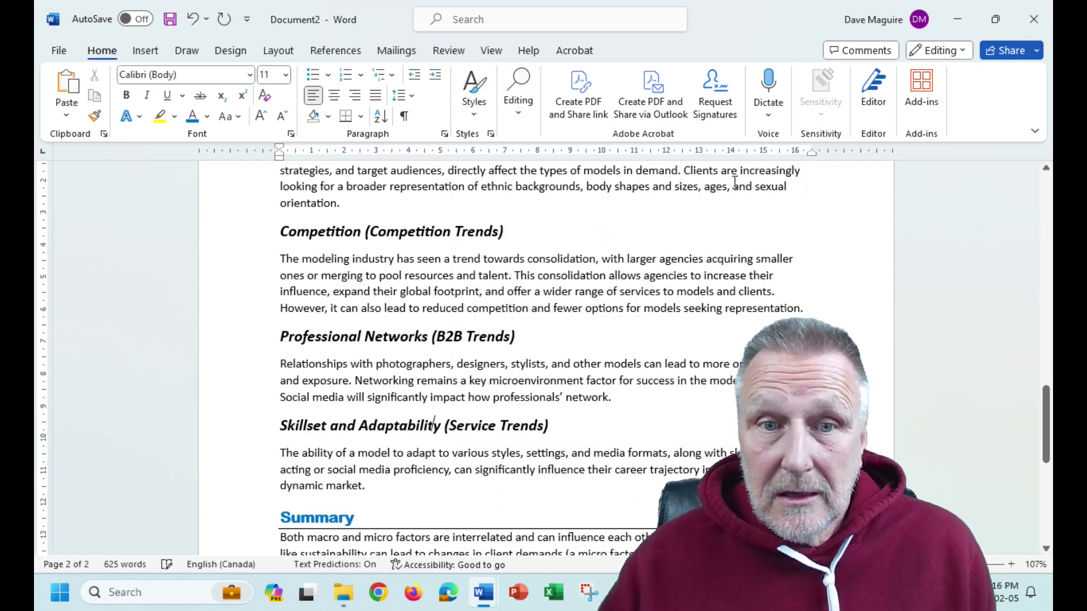
- Set the report title "Modeling Industry: Key Forces and Trends" to 24 pt and center it
scroll(635, 319, "down", 5)
scroll(636, 320, "up", 2)
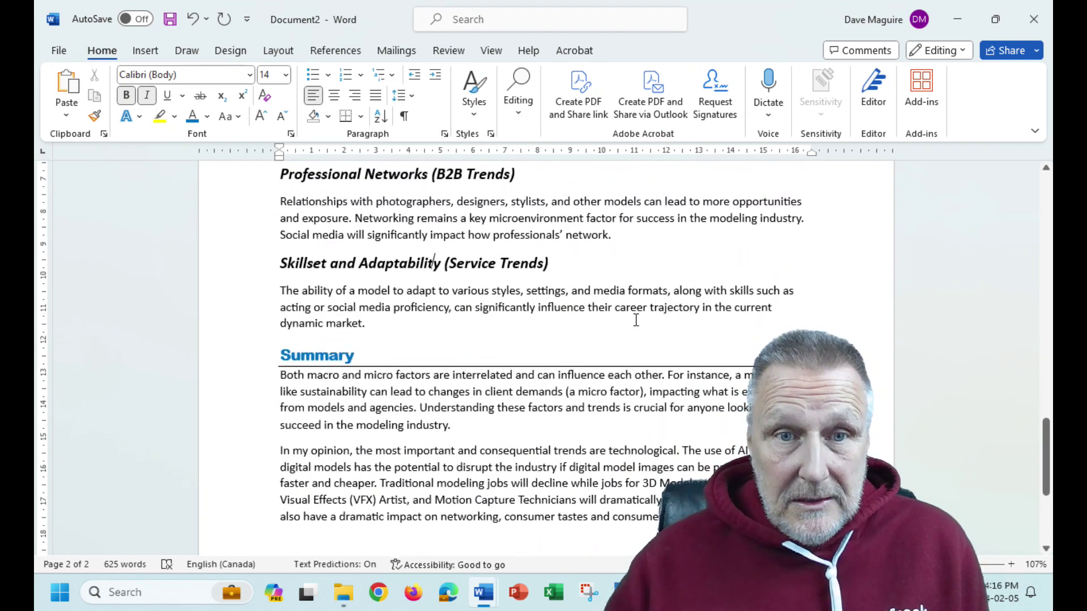
scroll(636, 319, "up", 6)
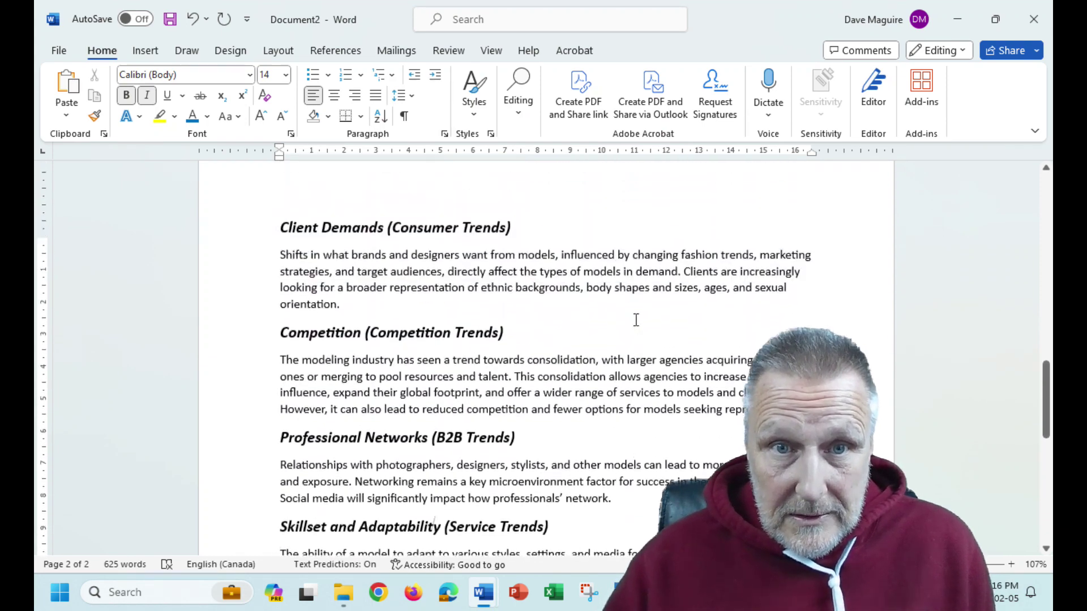
scroll(635, 320, "up", 15)
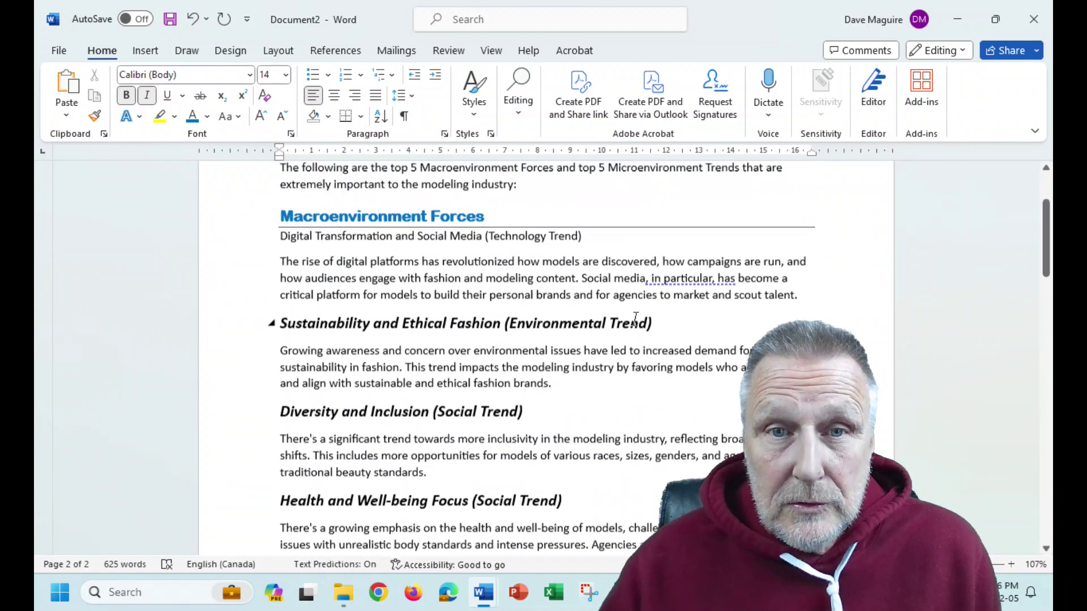
scroll(635, 320, "up", 3)
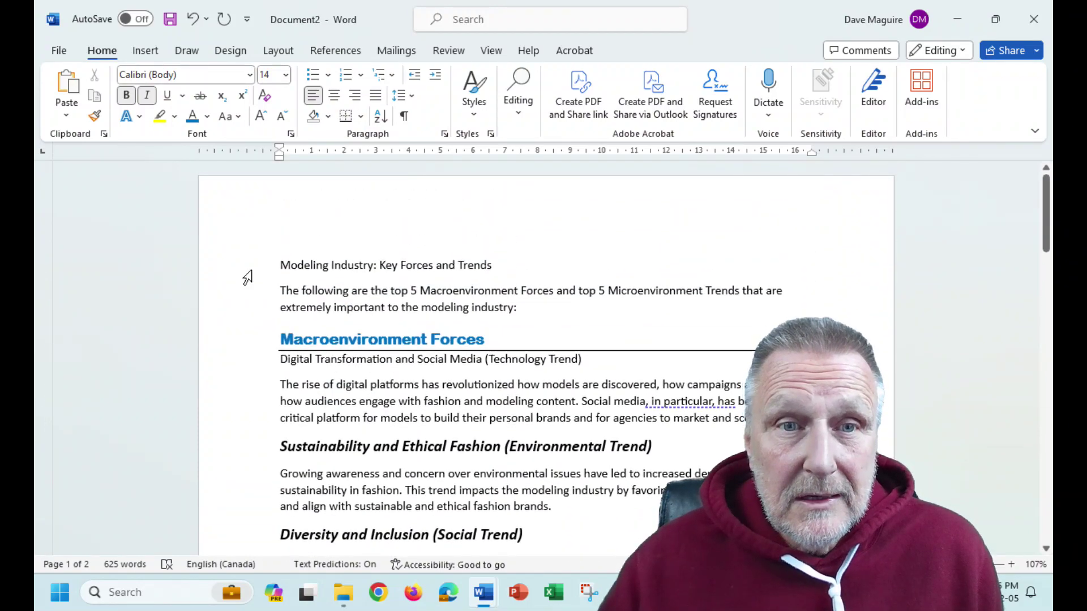
left_click(248, 273)
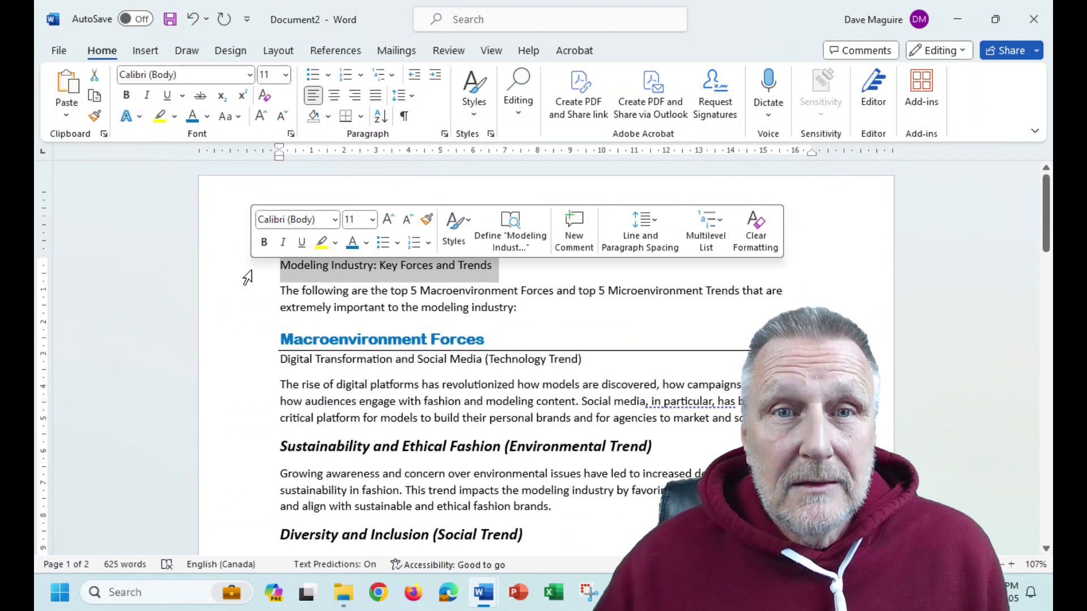
left_click(286, 74)
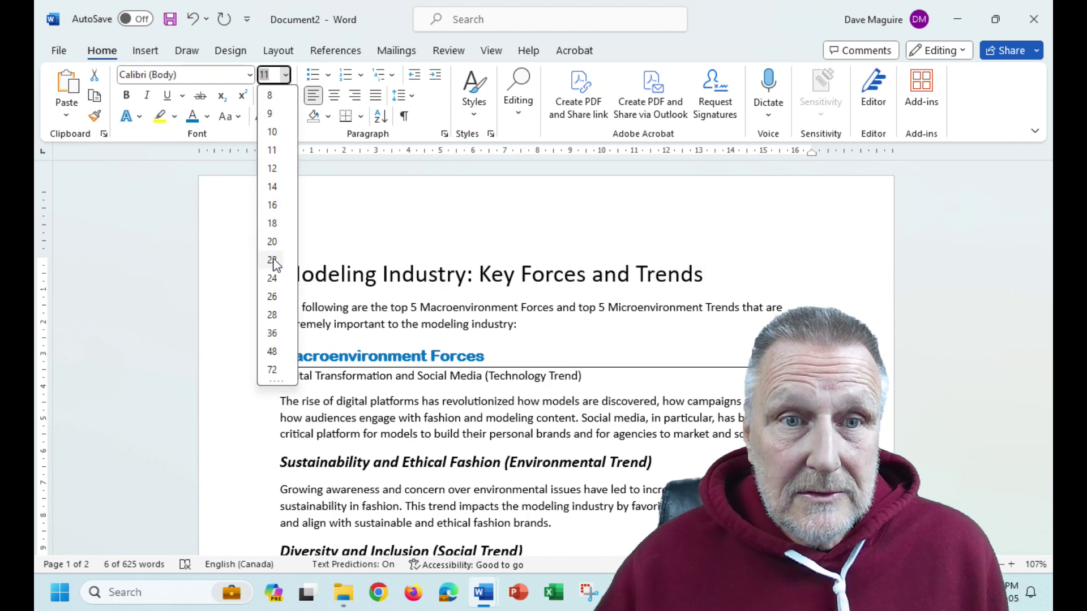
left_click(274, 277)
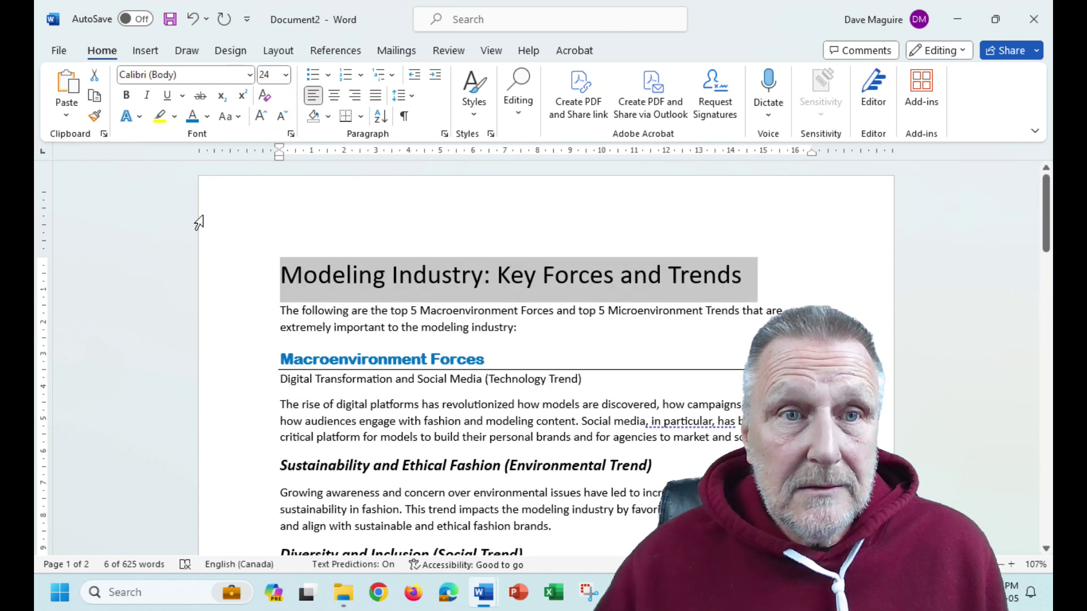
left_click(335, 97)
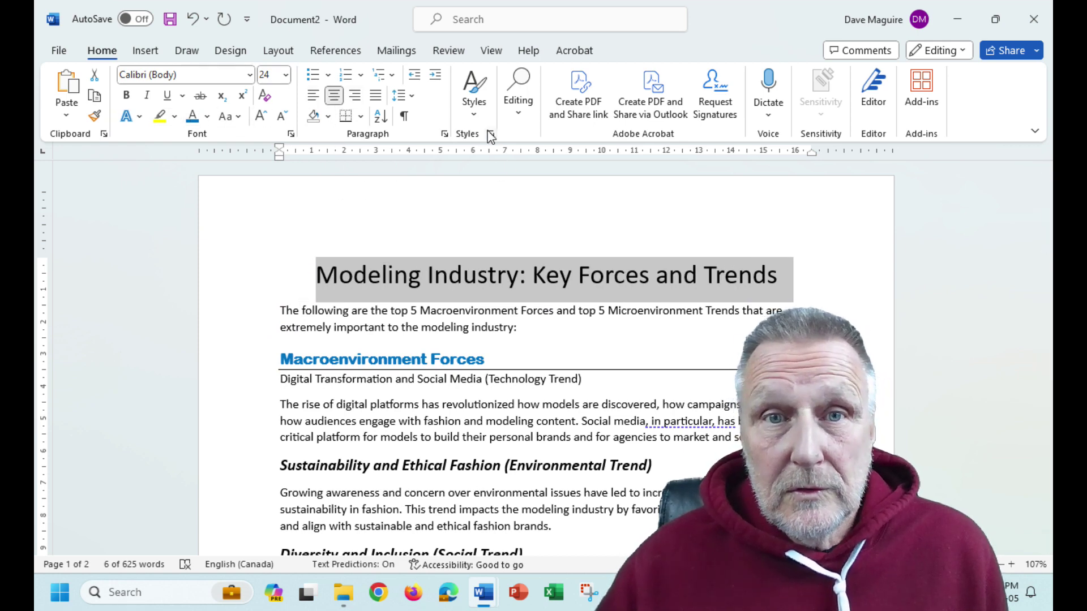
- Update the Title style to match the selected report title, and deselect the title
left_click(473, 108)
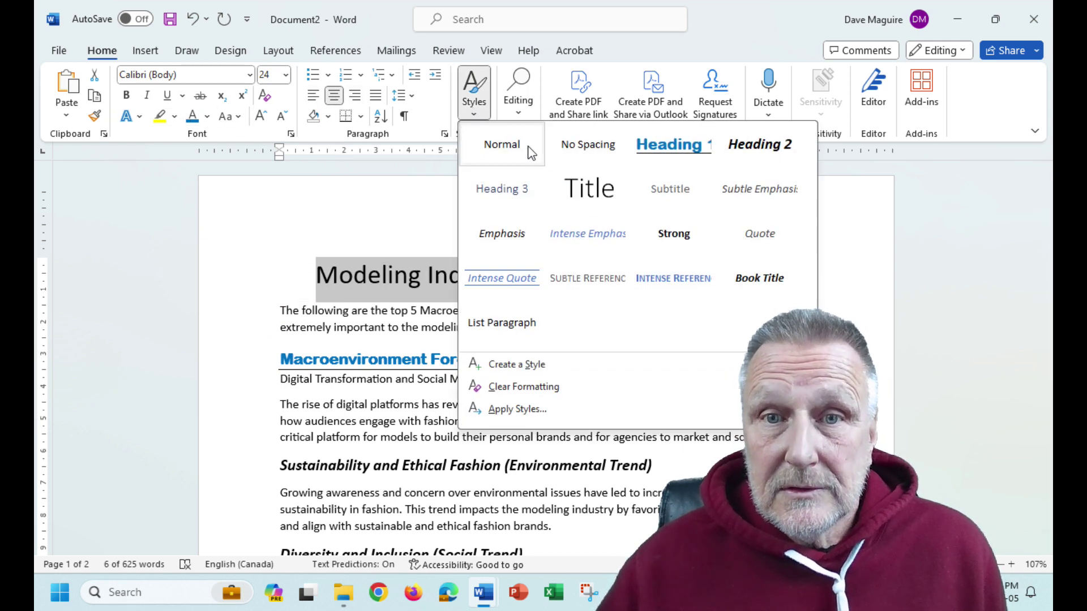
right_click(606, 198)
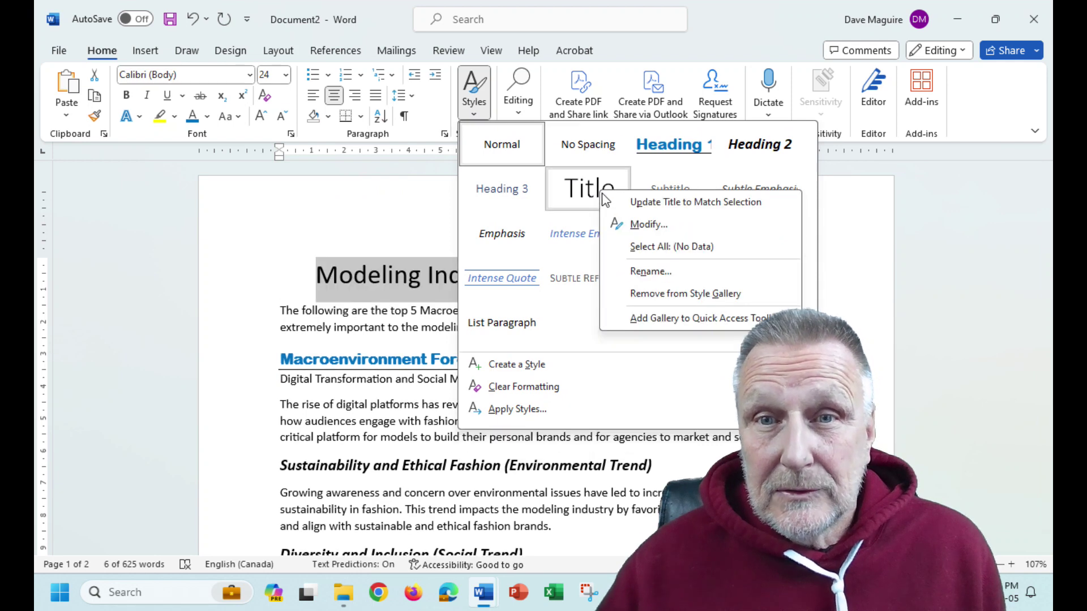
left_click(640, 205)
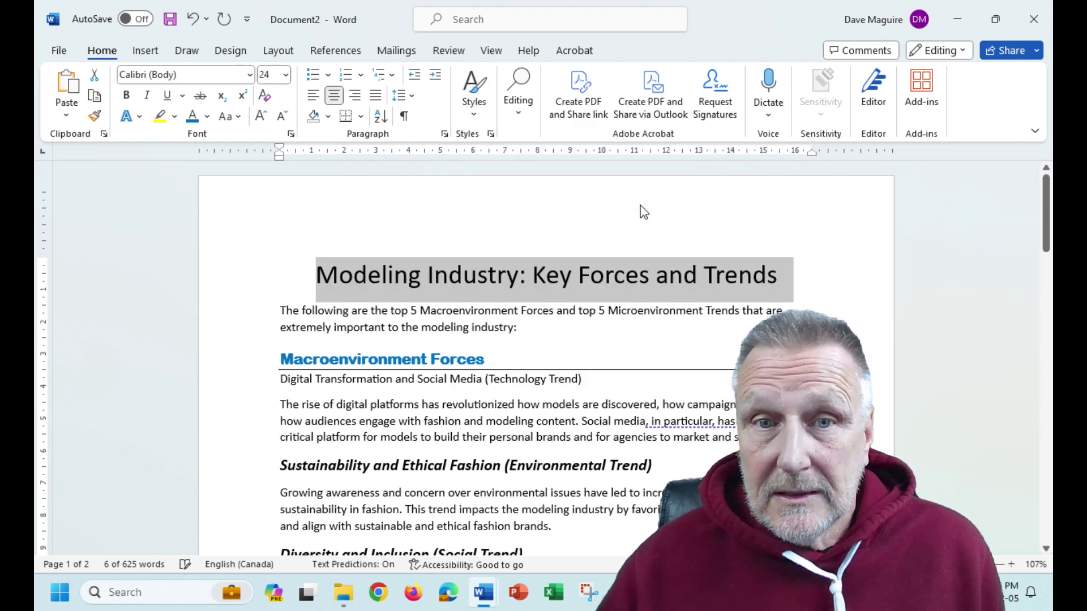
left_click(583, 334)
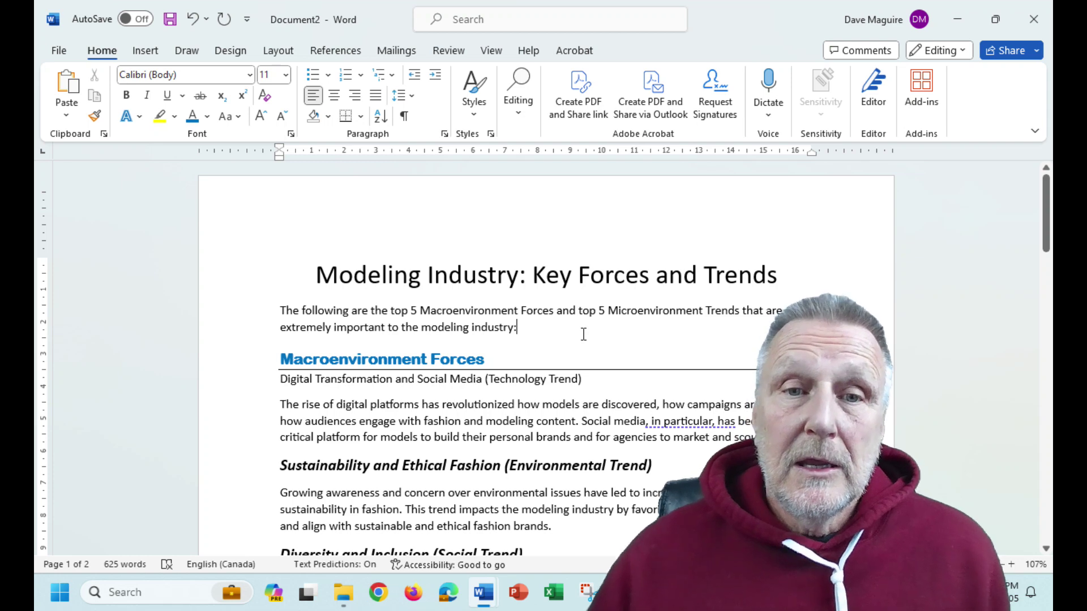
- Insert the Automatic Table 2 table of contents directly before the report title
left_click(317, 274)
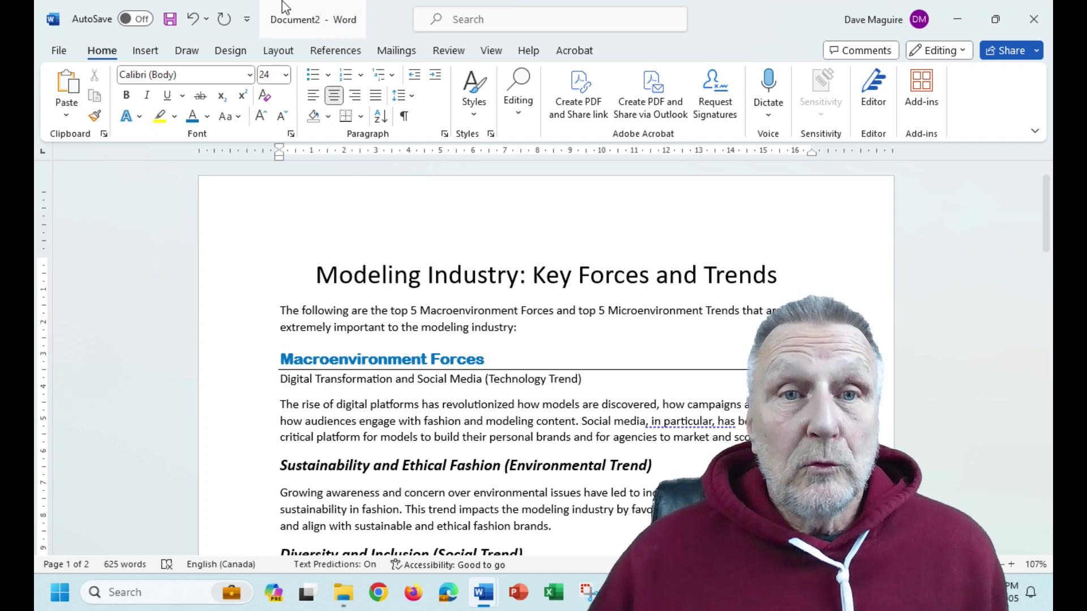
left_click(337, 53)
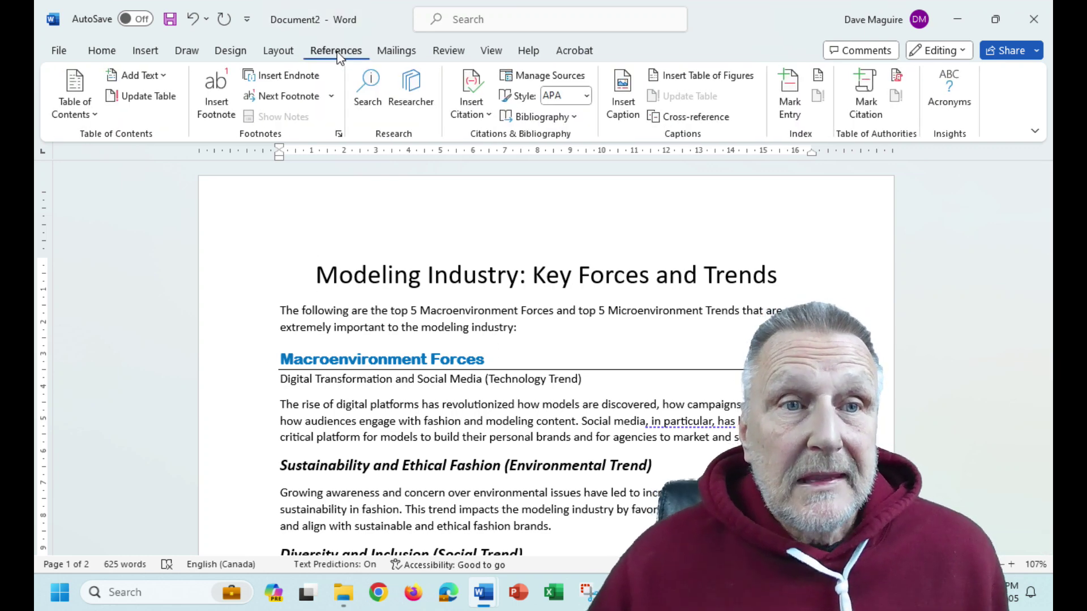
left_click(83, 109)
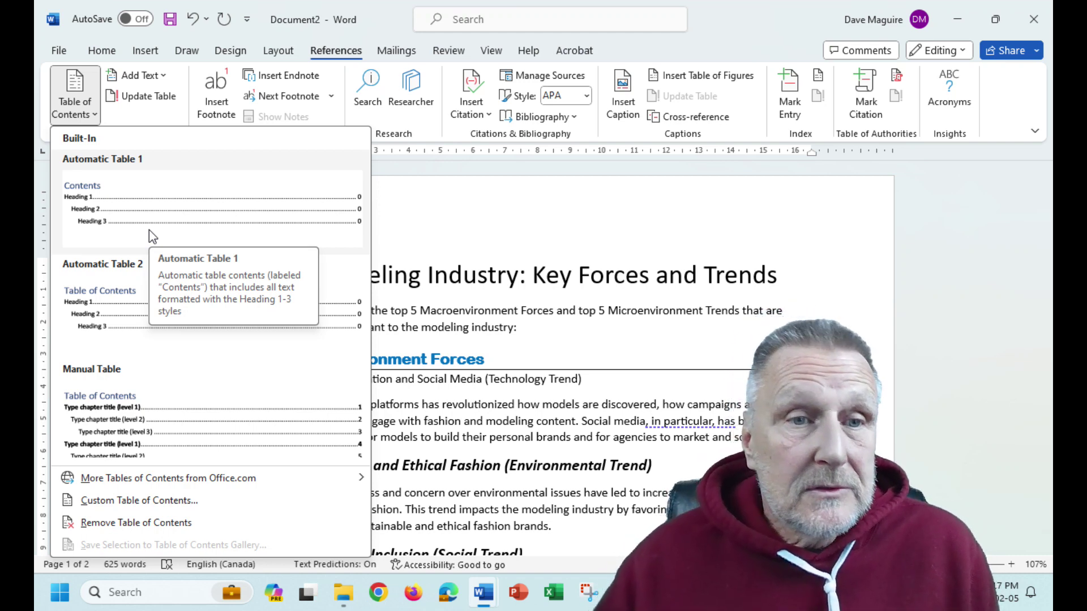
left_click(103, 310)
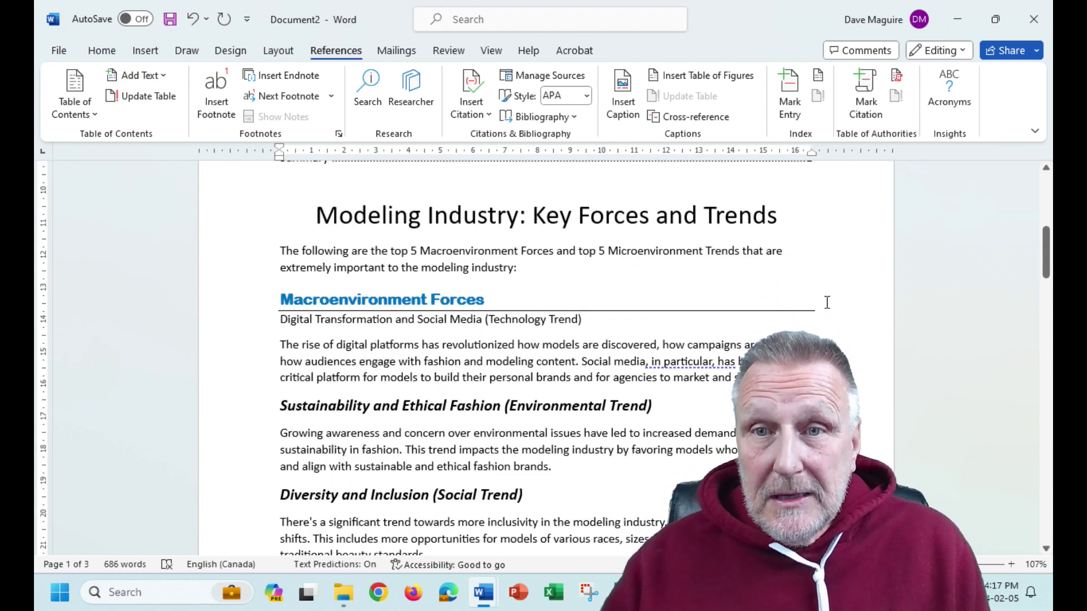
- Review the Heading 1 and Heading 2 entries listed in the new table of contents
scroll(860, 306, "up", 5)
scroll(875, 307, "up", 3)
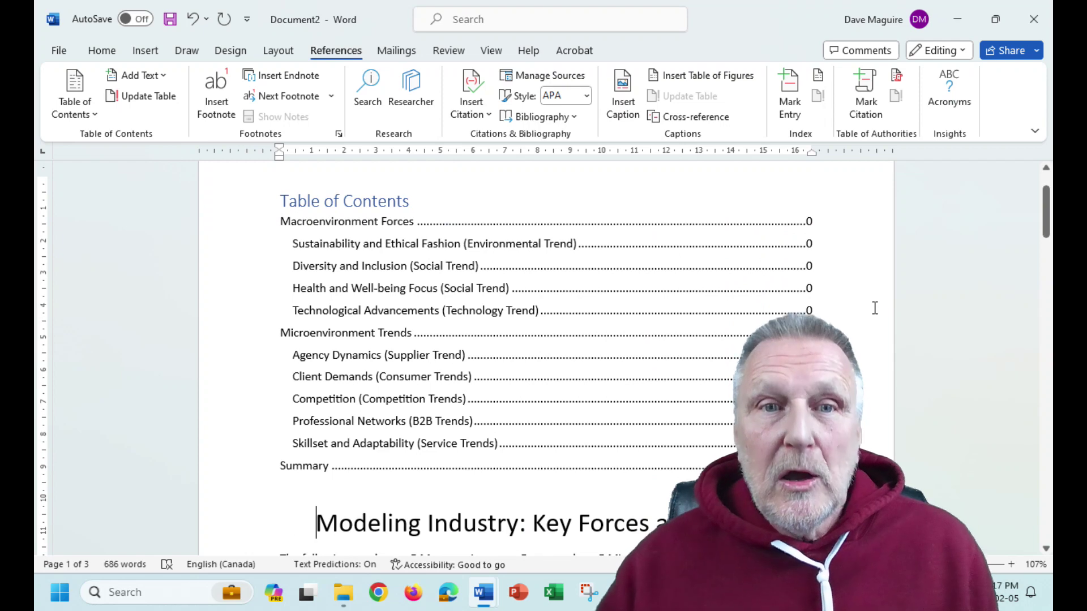
left_click(395, 220)
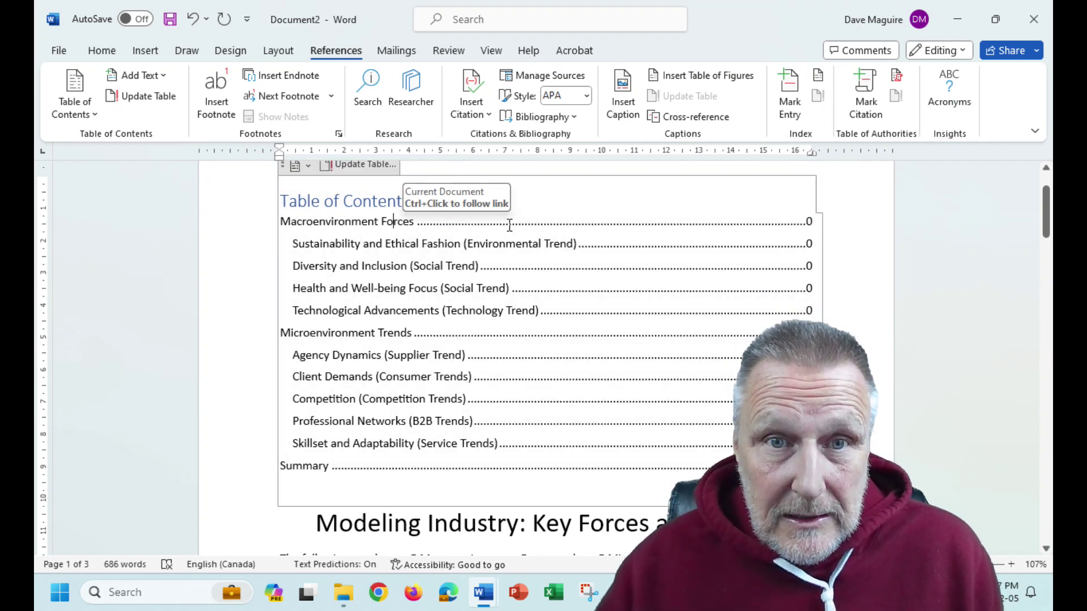
left_click(447, 243)
left_click(451, 310, "shift")
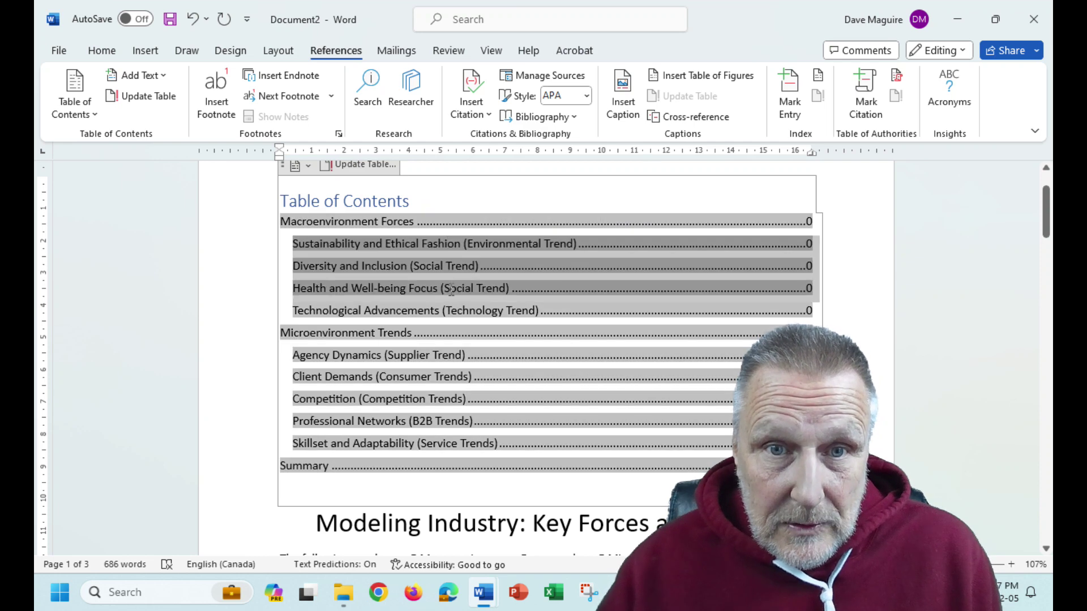
left_click(452, 311)
left_click(863, 326)
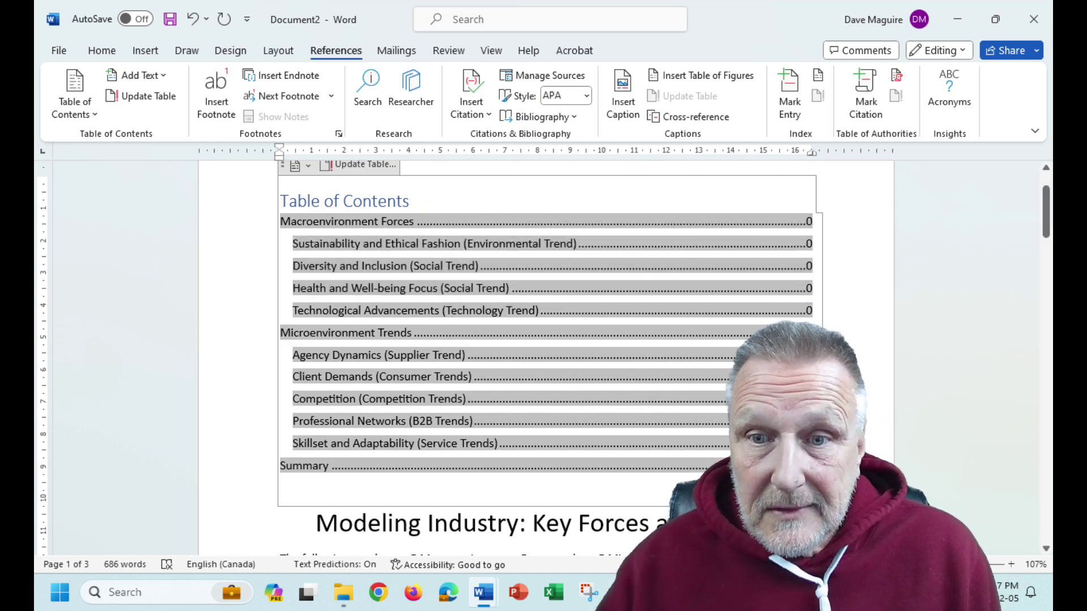
left_click(792, 521)
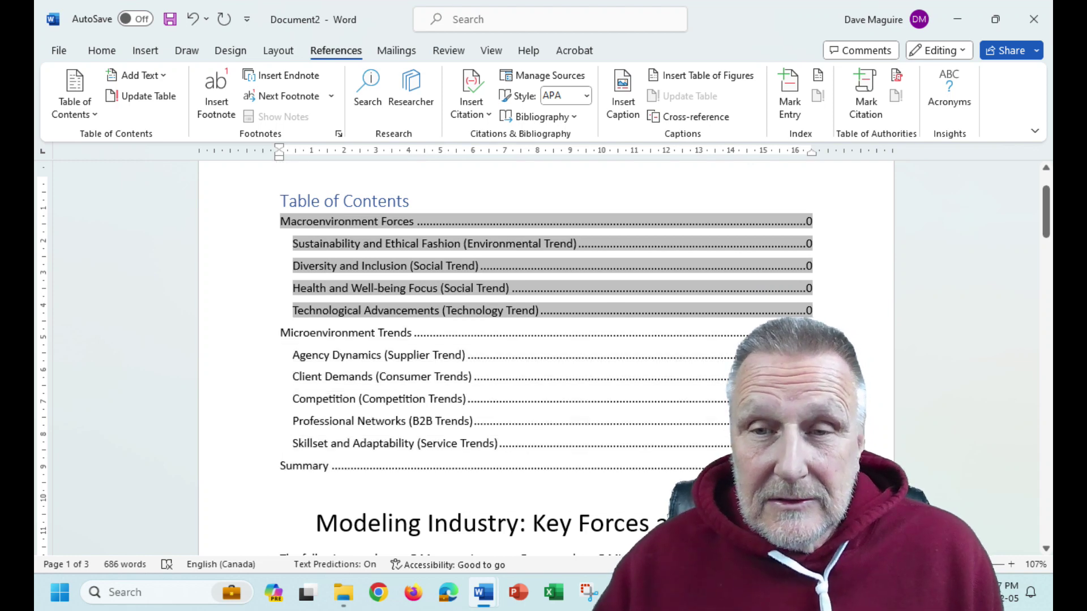
- Insert a page break directly before the report title to separate it from the table of contents
left_click(310, 529)
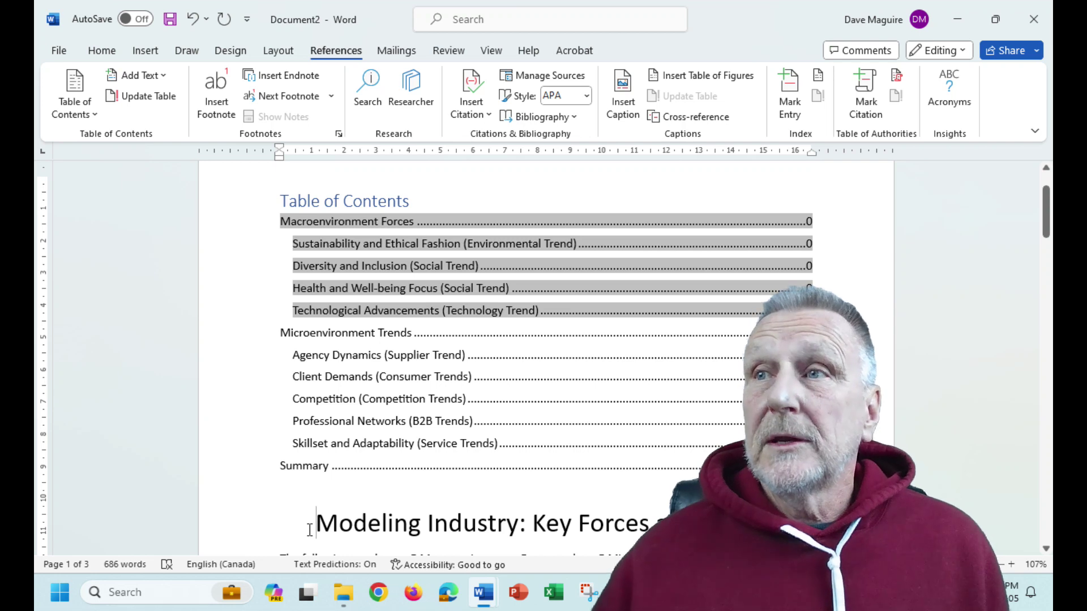
left_click(149, 53)
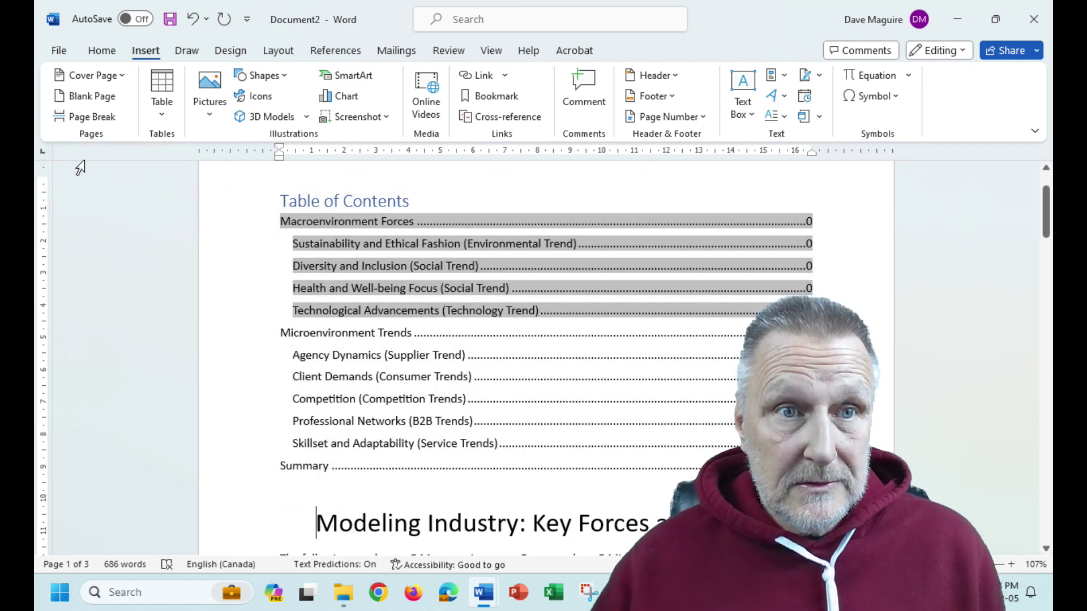
left_click(112, 124)
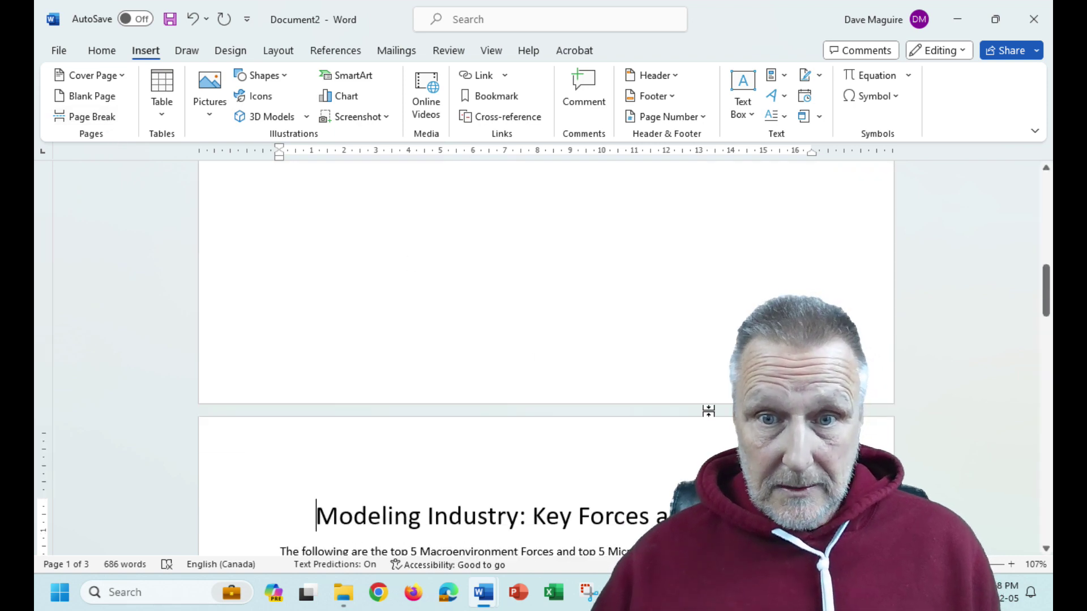
scroll(706, 395, "up", 1)
scroll(706, 395, "up", 10)
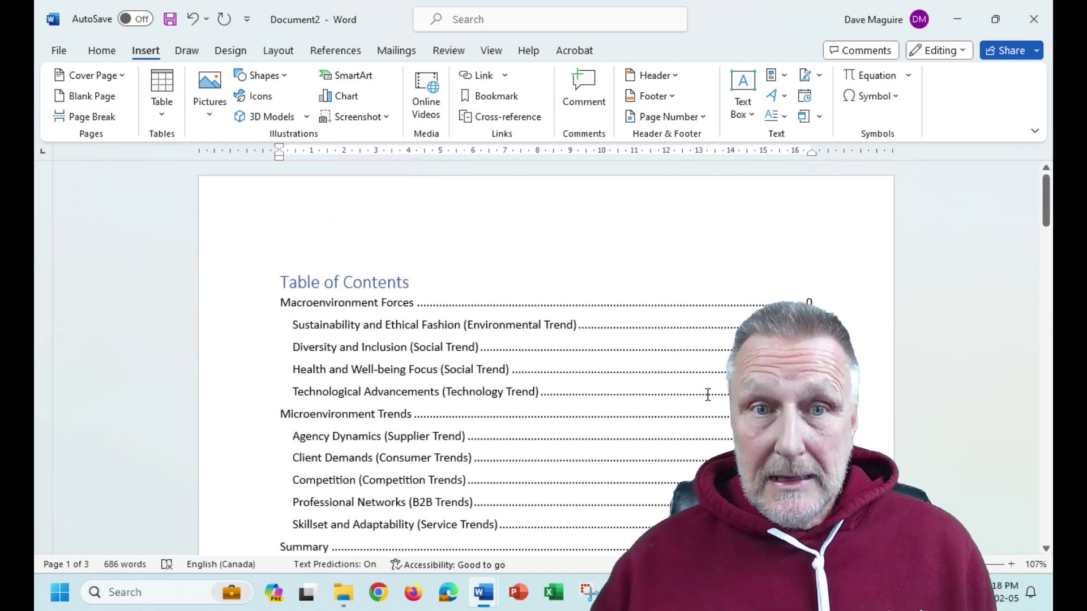
scroll(861, 325, "down", 10)
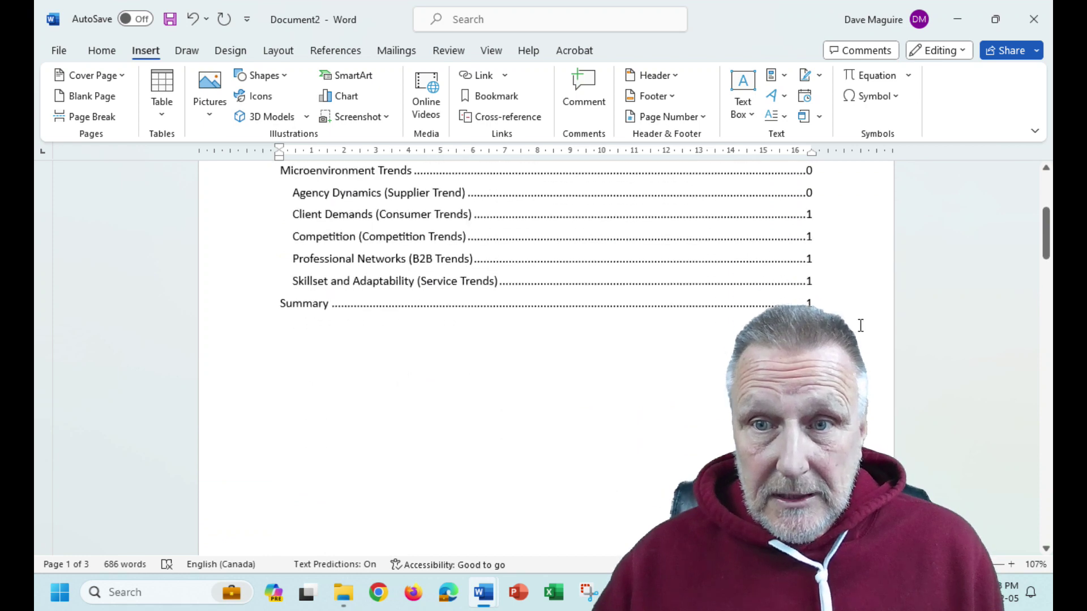
scroll(861, 325, "up", 10)
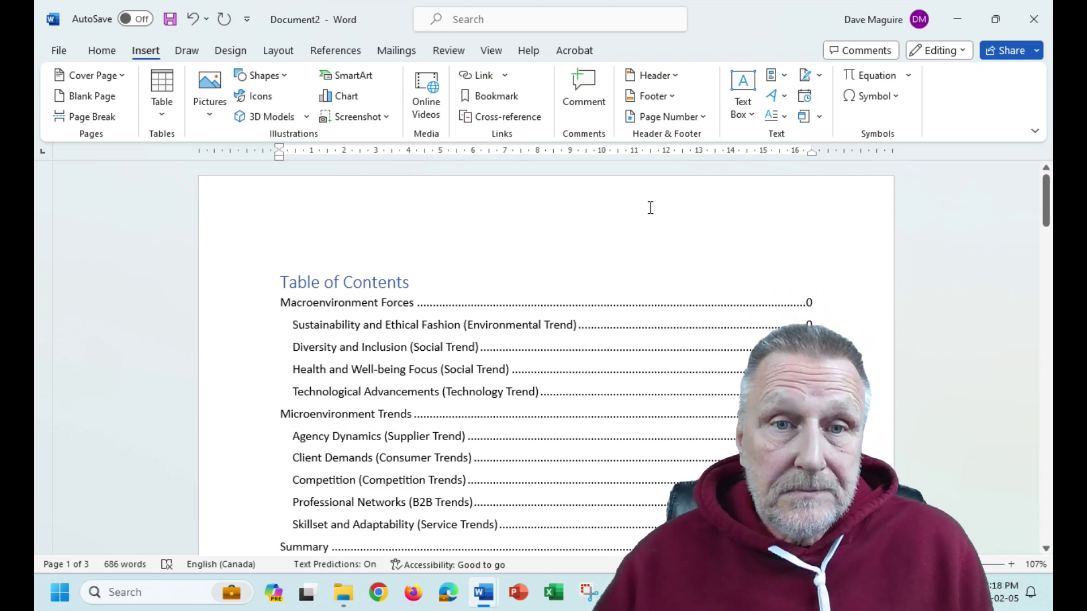
- Update the entire table of contents, and refresh it again with the page numbers only option
left_click(364, 263)
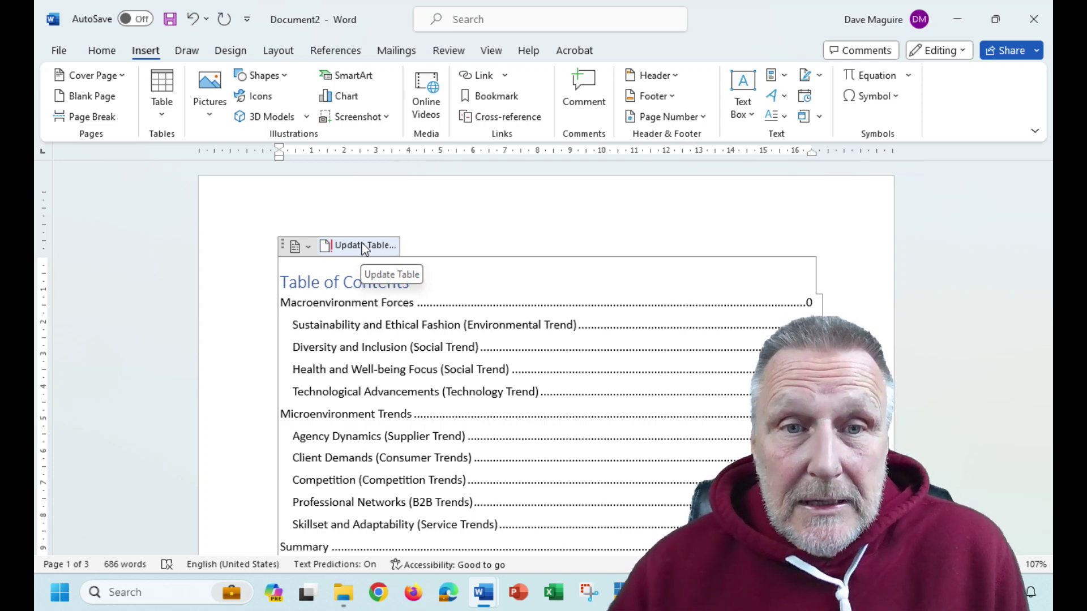
left_click(364, 247)
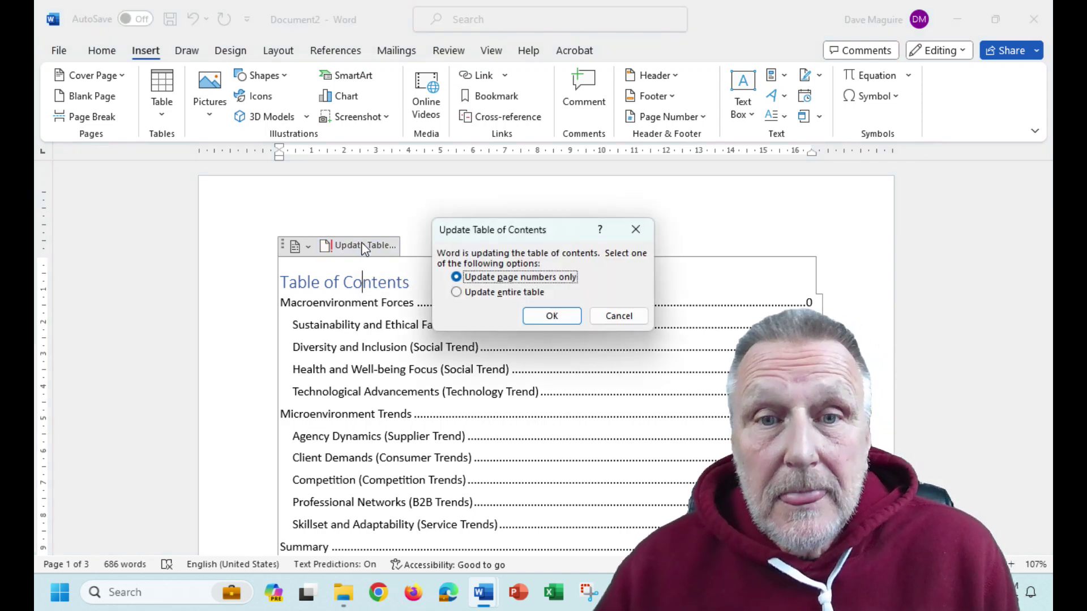
left_click(455, 292)
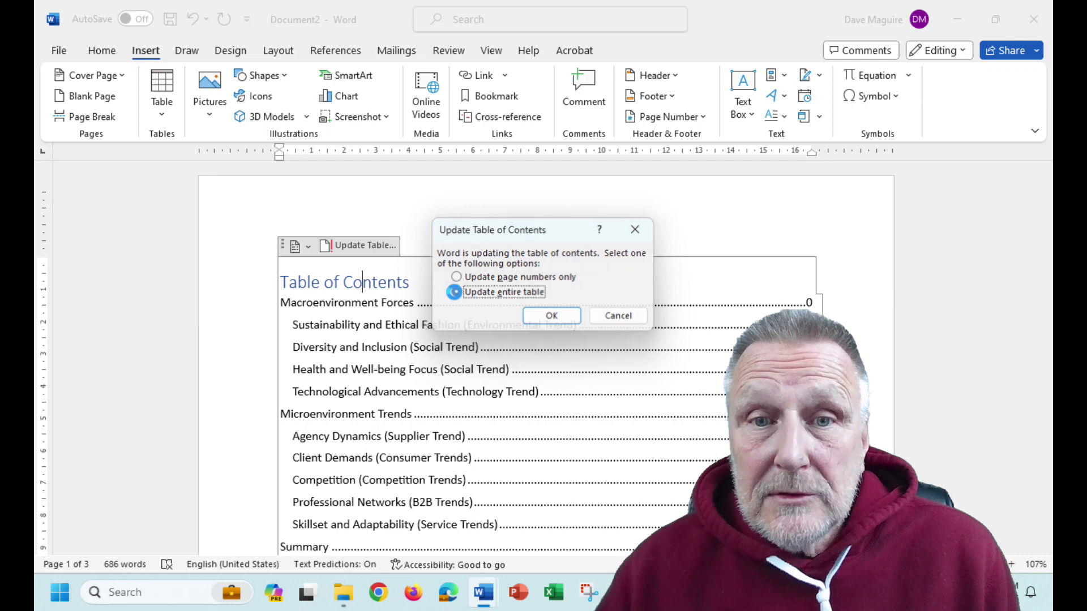
key("Return")
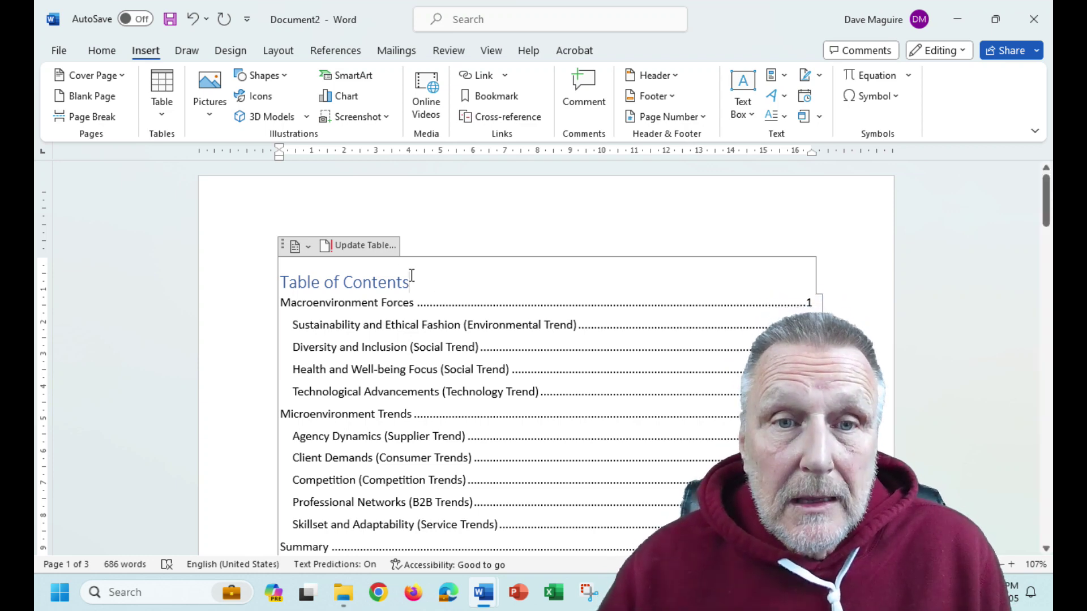
left_click(374, 248)
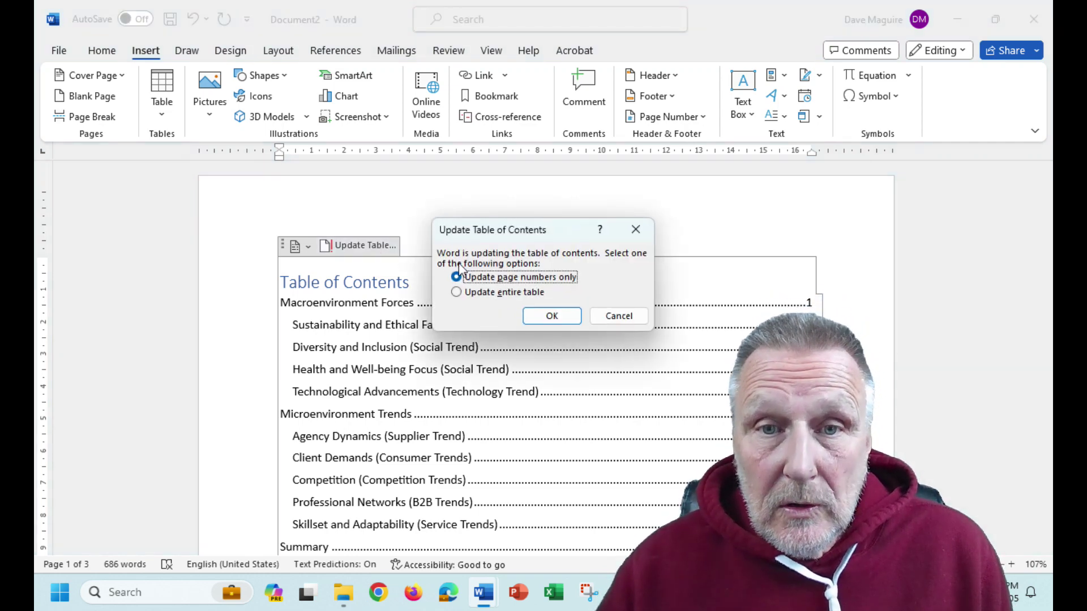
left_click(552, 317)
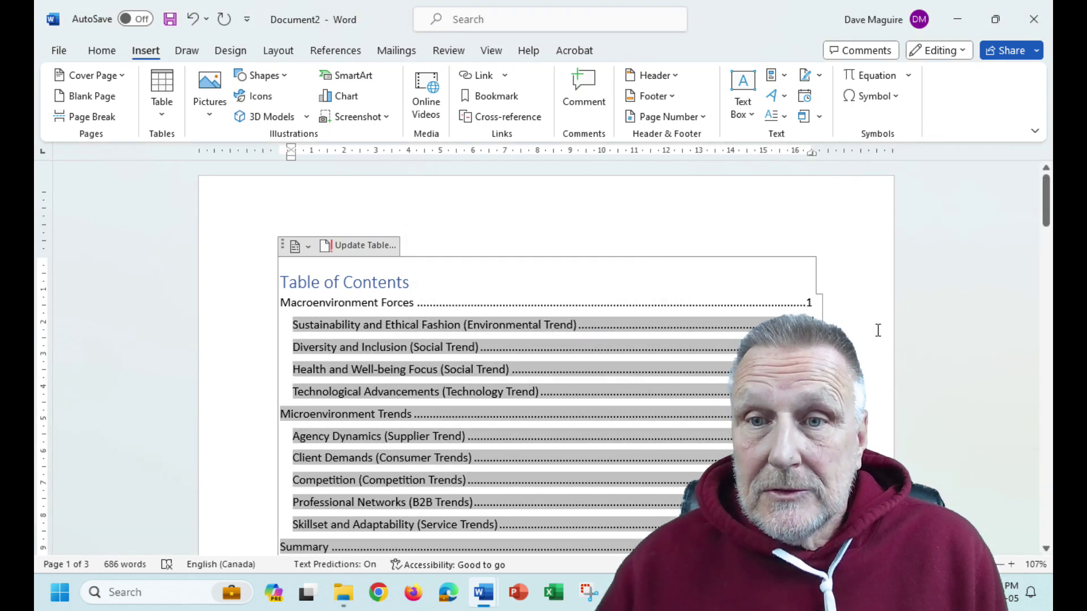
- Compare the page numbers in the table of contents with the report's headings and footers, and look at the page number options
scroll(878, 330, "down", 10)
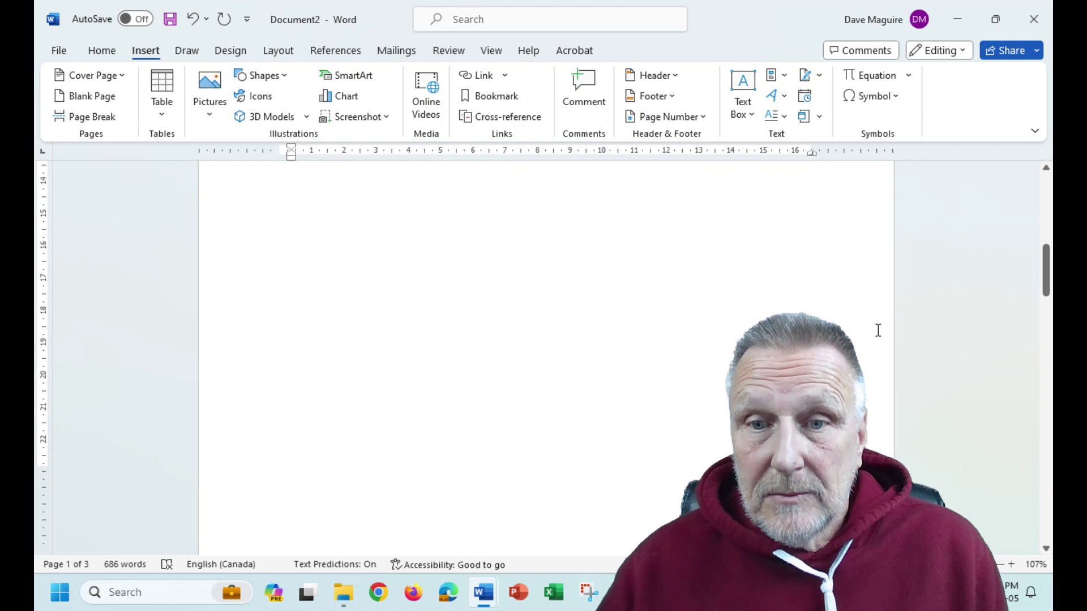
scroll(878, 330, "down", 6)
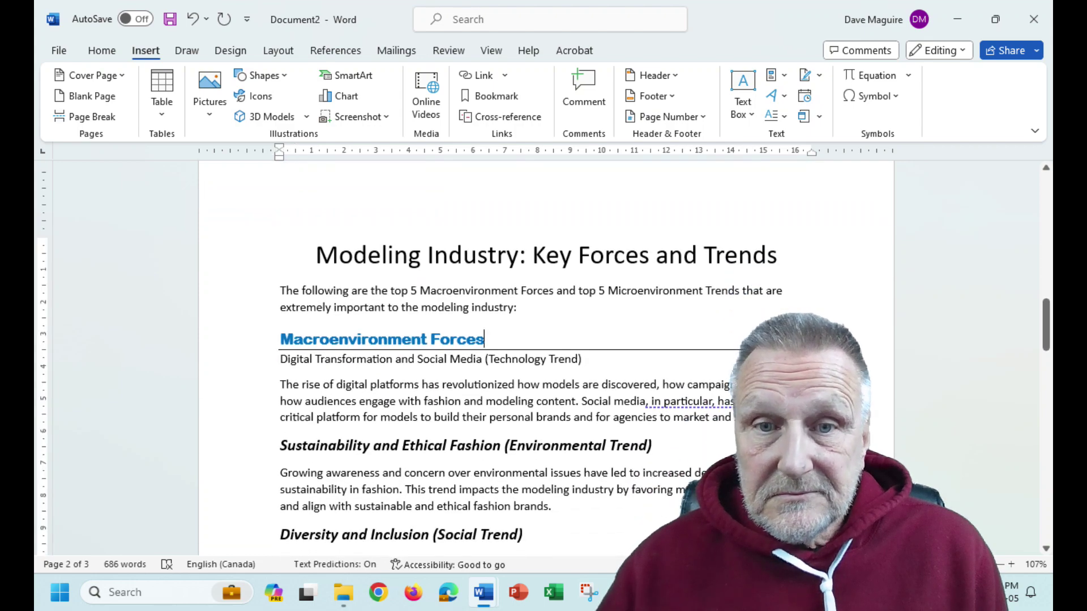
scroll(546, 357, "down", 10)
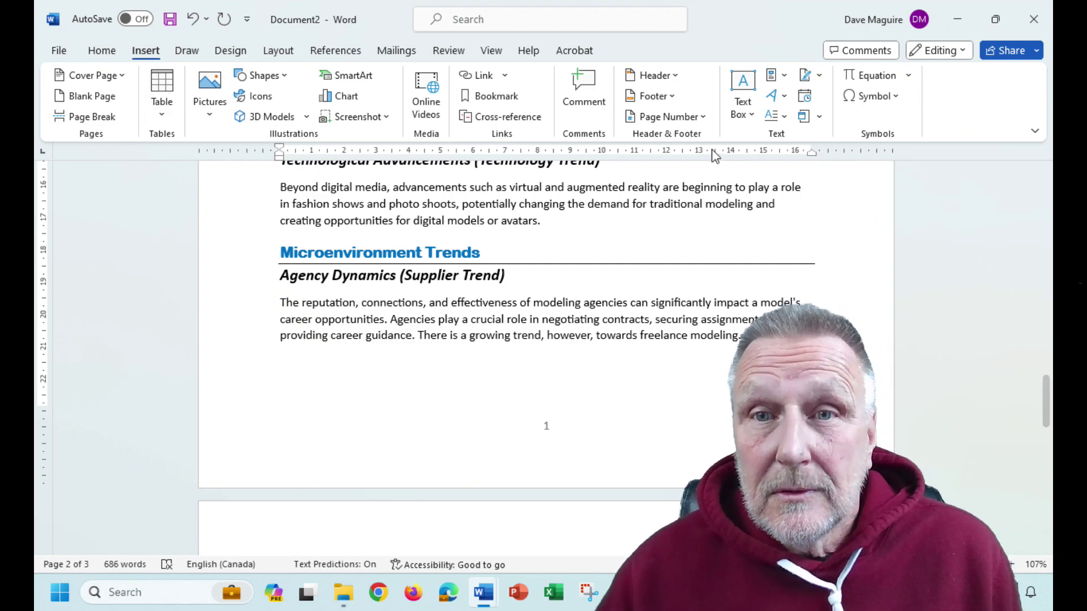
left_click(704, 117)
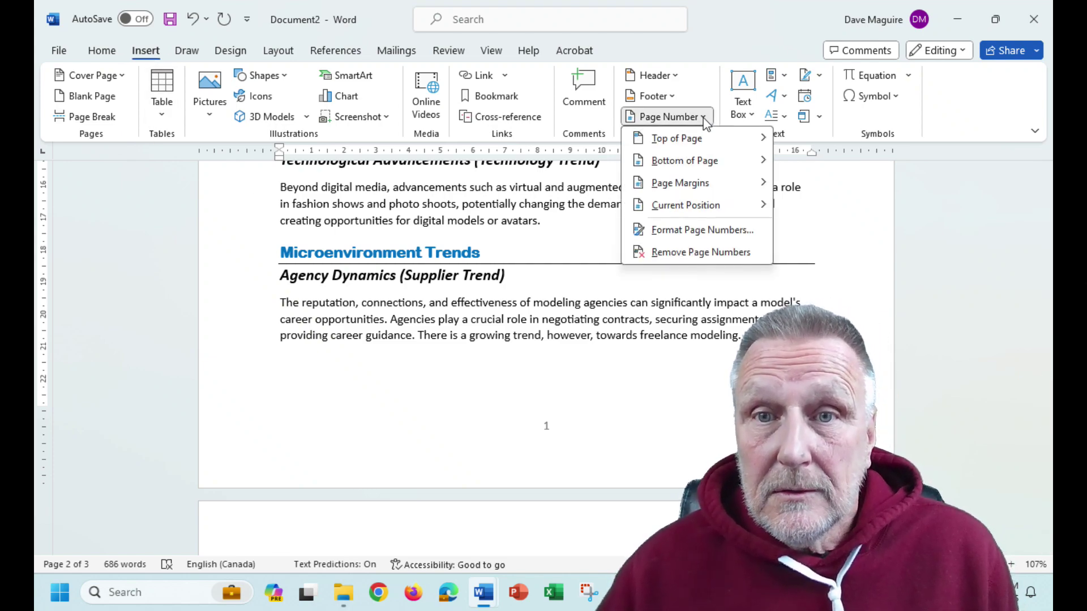
left_click(825, 221)
scroll(809, 304, "up", 2)
scroll(811, 303, "up", 15)
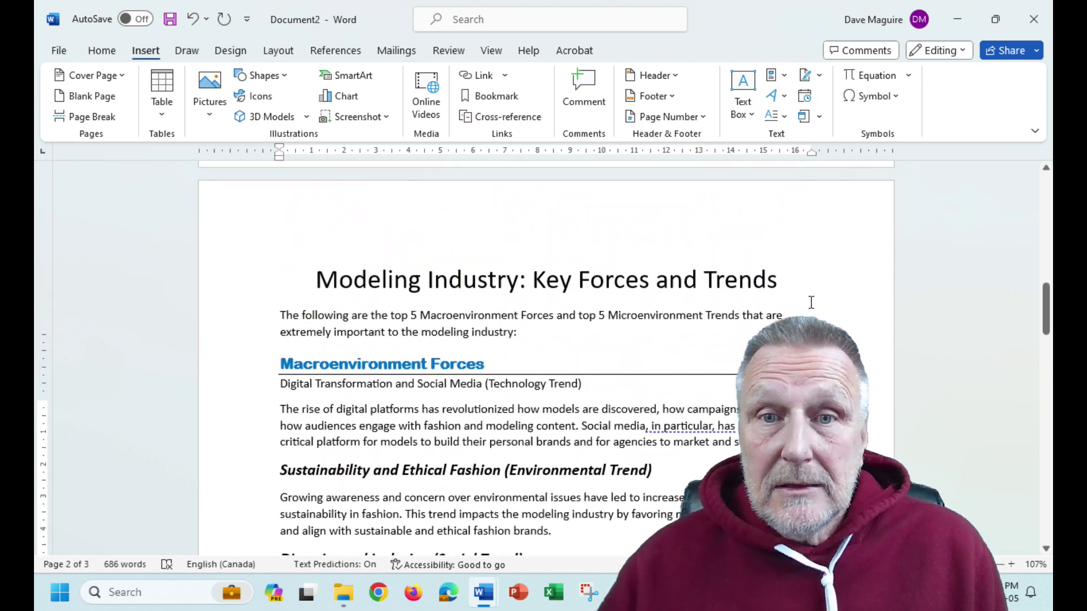
scroll(811, 303, "up", 4)
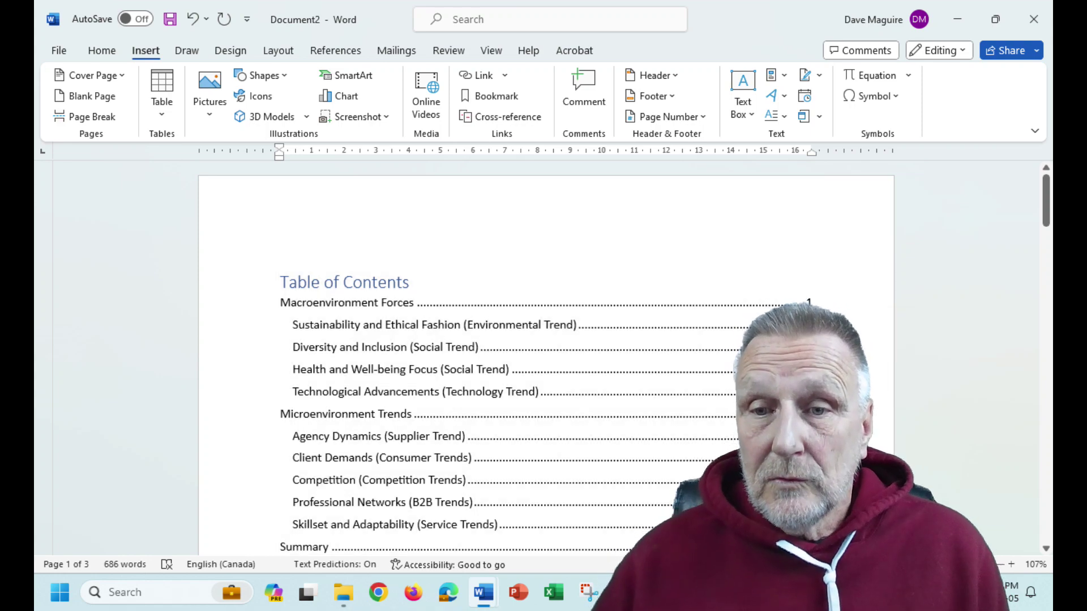
scroll(812, 302, "down", 3)
scroll(543, 357, "down", 8)
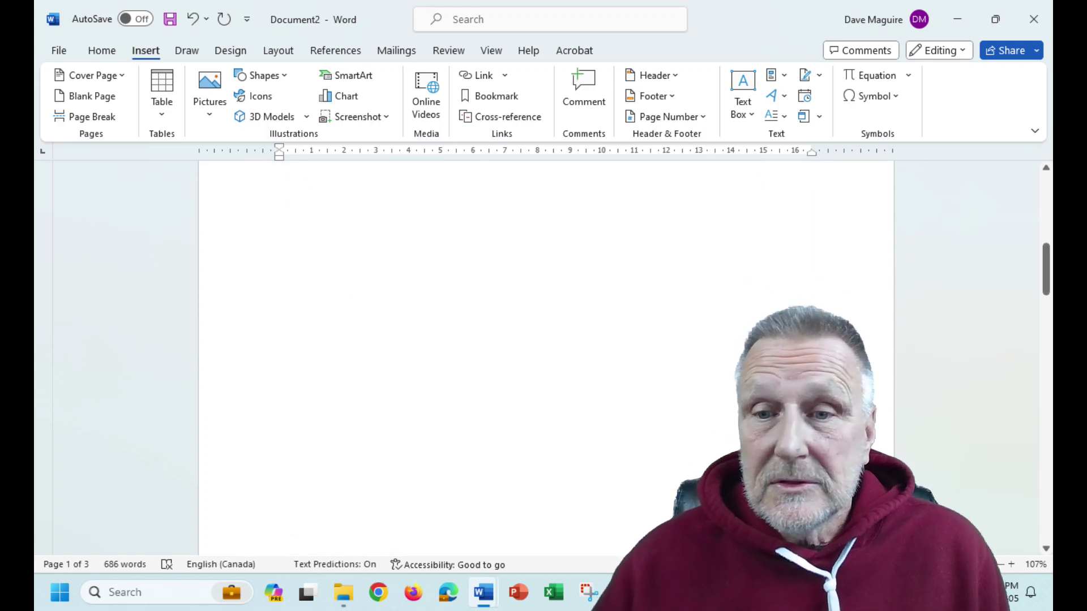
scroll(543, 357, "down", 7)
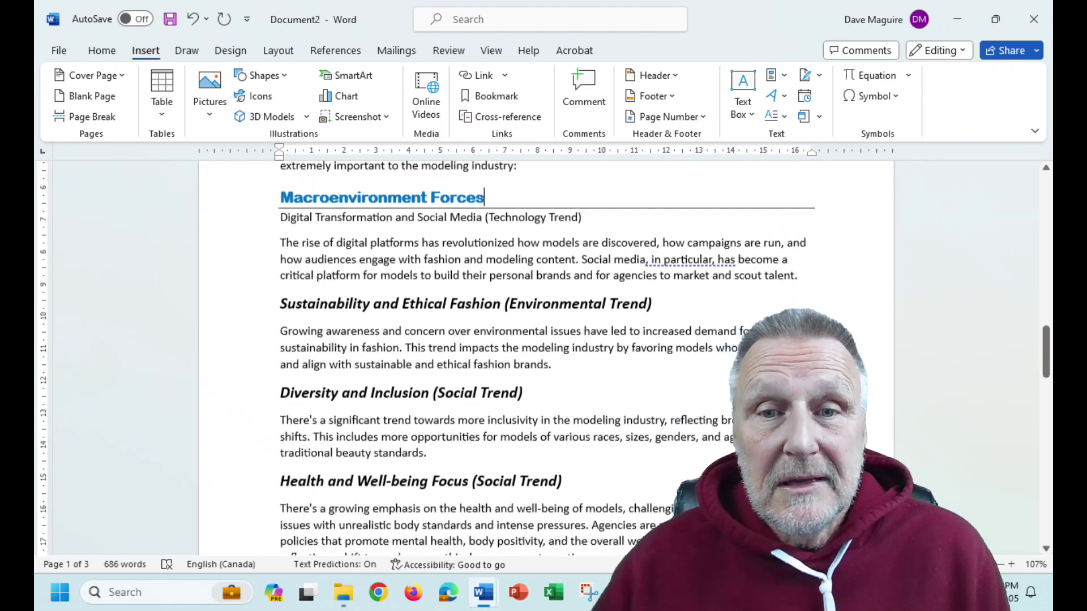